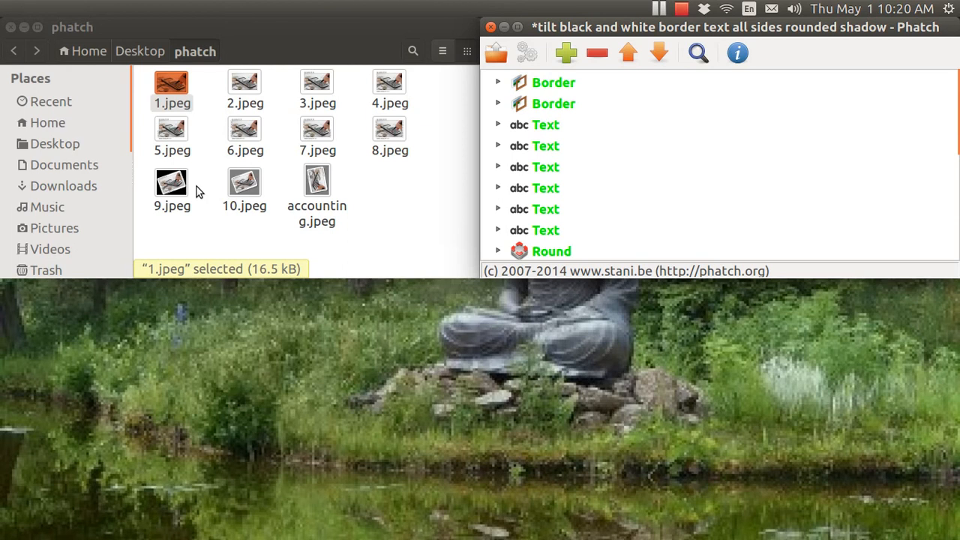
Open all the images in the phatch folder in the viewer and examine each one from 1.jpeg through accounting.jpeg.
{"action": "left_click", "coordinate": [175, 97]}
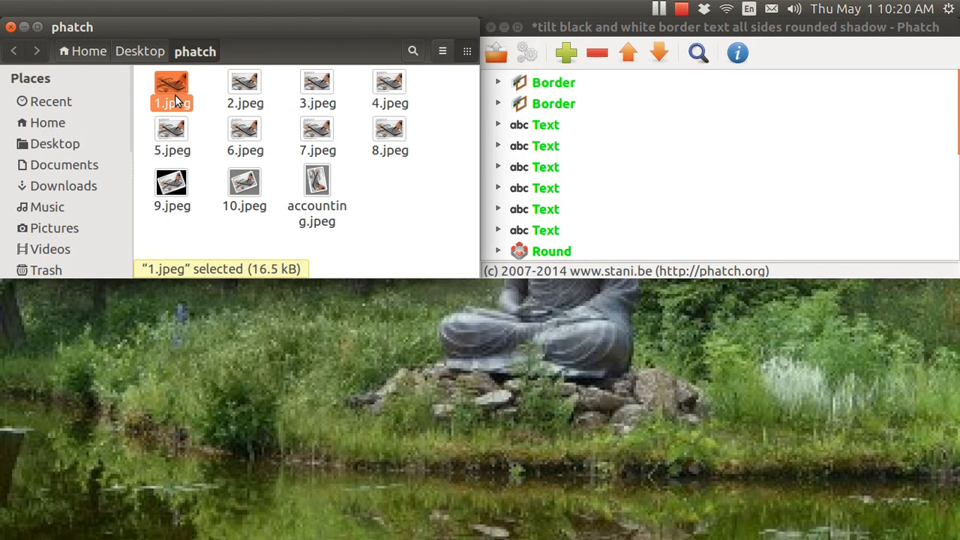
{"action": "key", "text": "ctrl+a"}
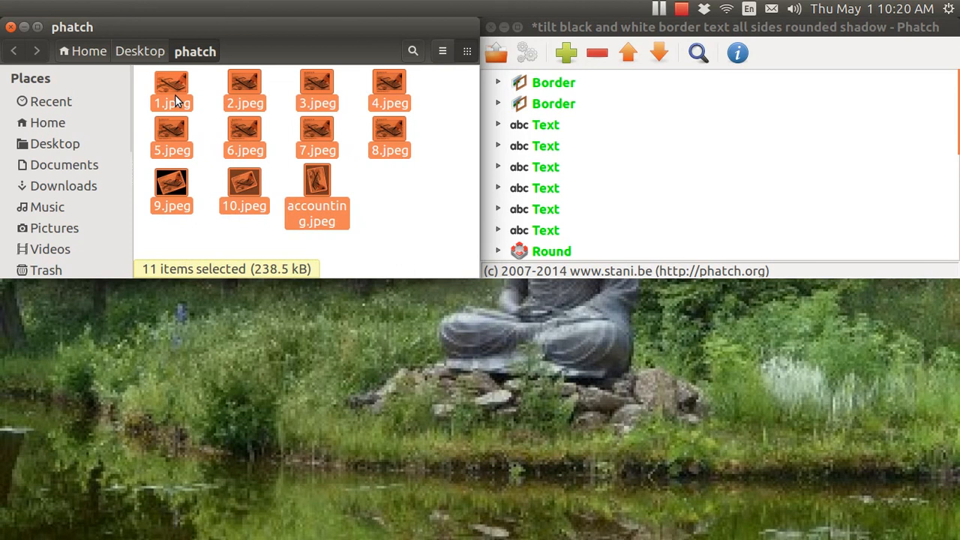
{"action": "double_click", "coordinate": [174, 94]}
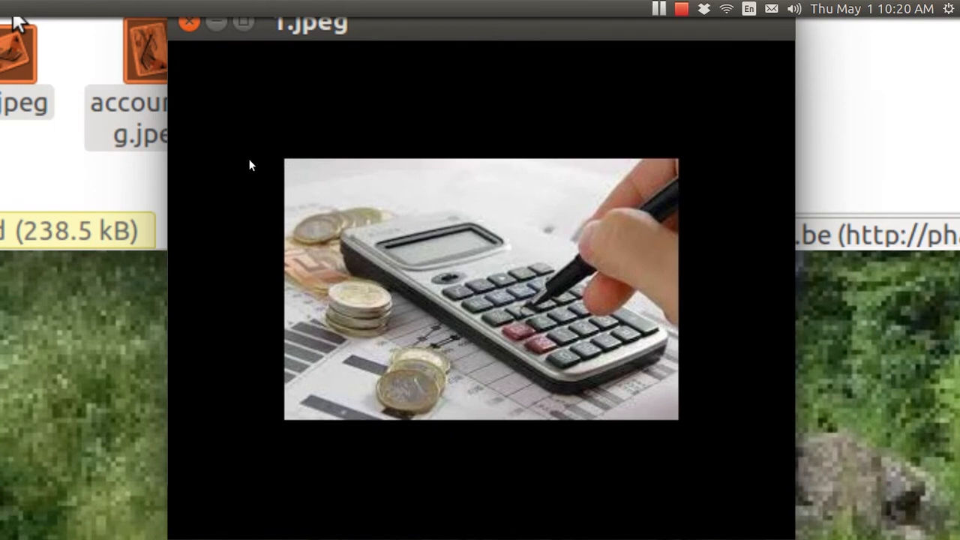
{"action": "key", "text": "Right"}
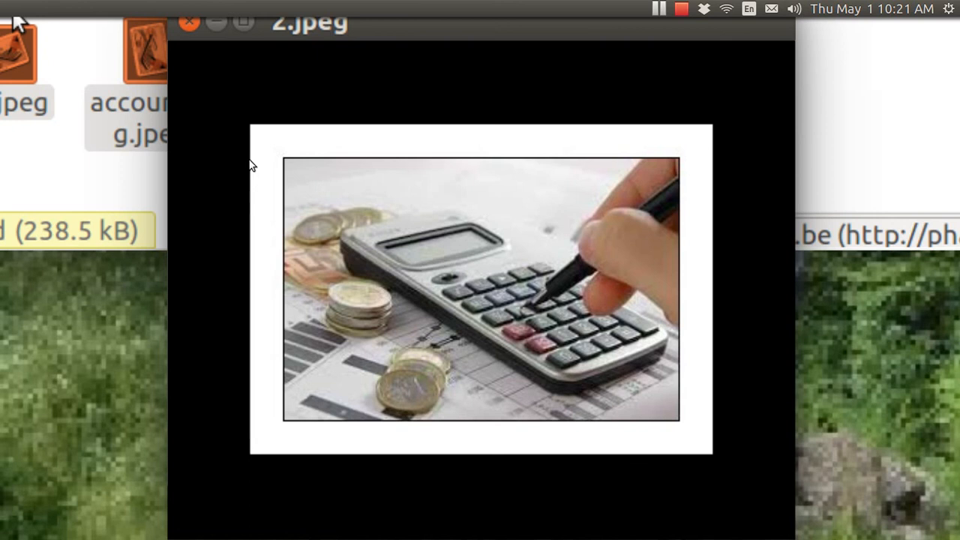
{"action": "key", "text": "Right"}
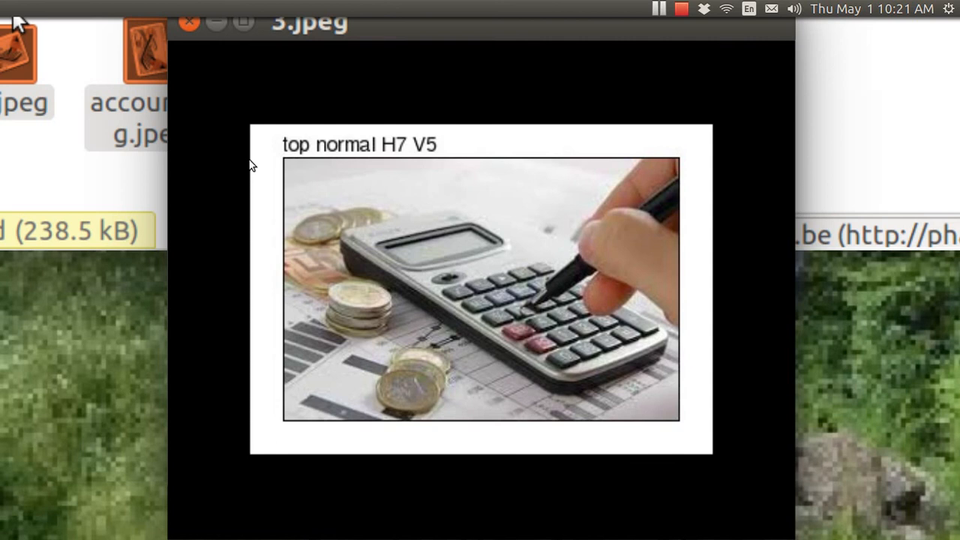
{"action": "key", "text": "Right"}
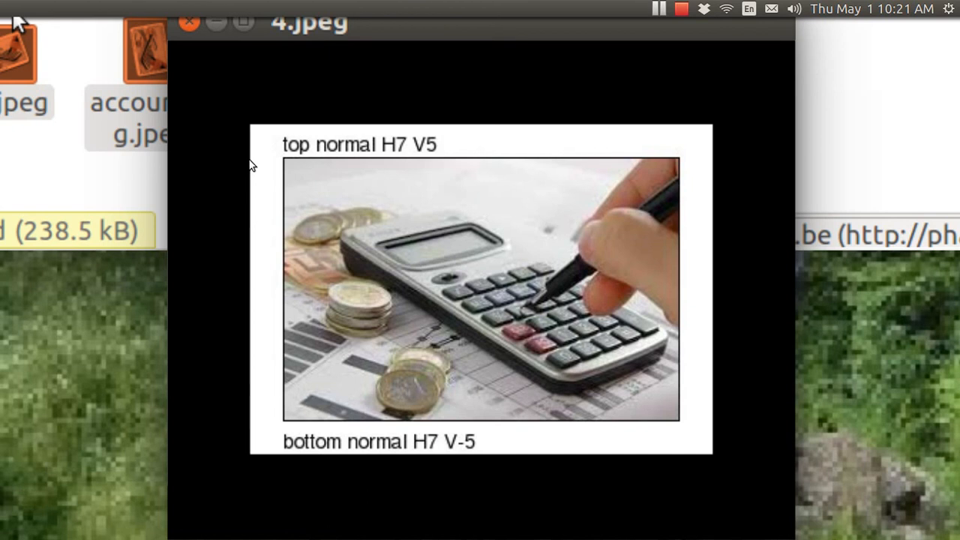
{"action": "key", "text": "Right"}
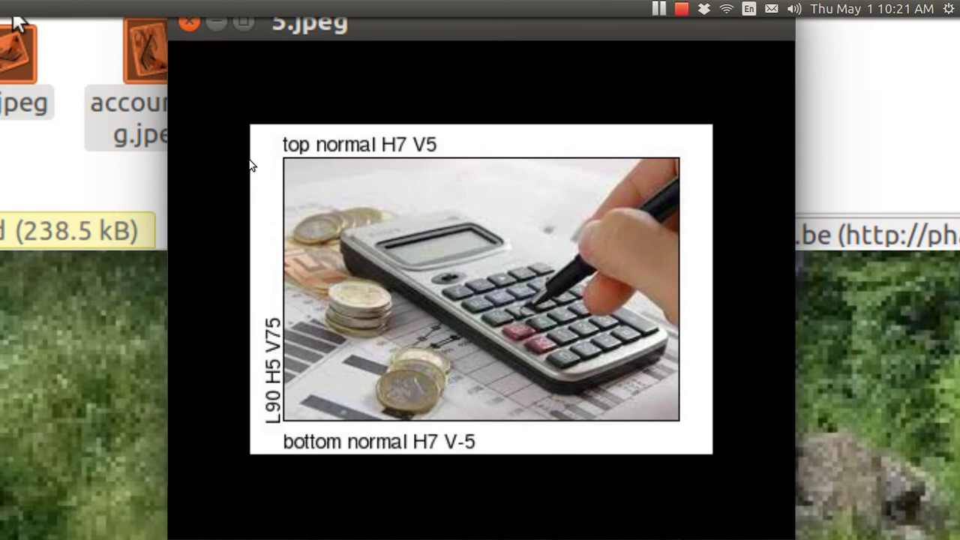
{"action": "key", "text": "Right"}
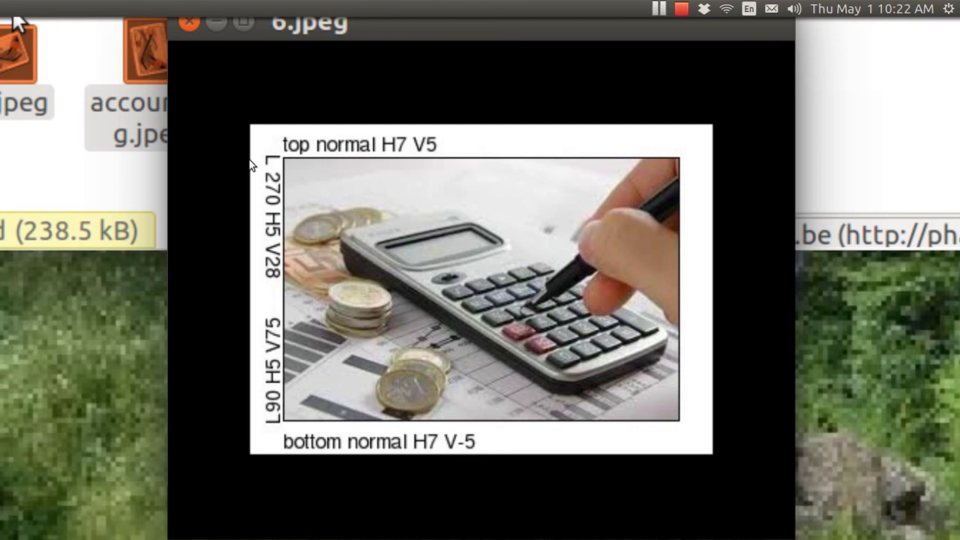
{"action": "key", "text": "Right"}
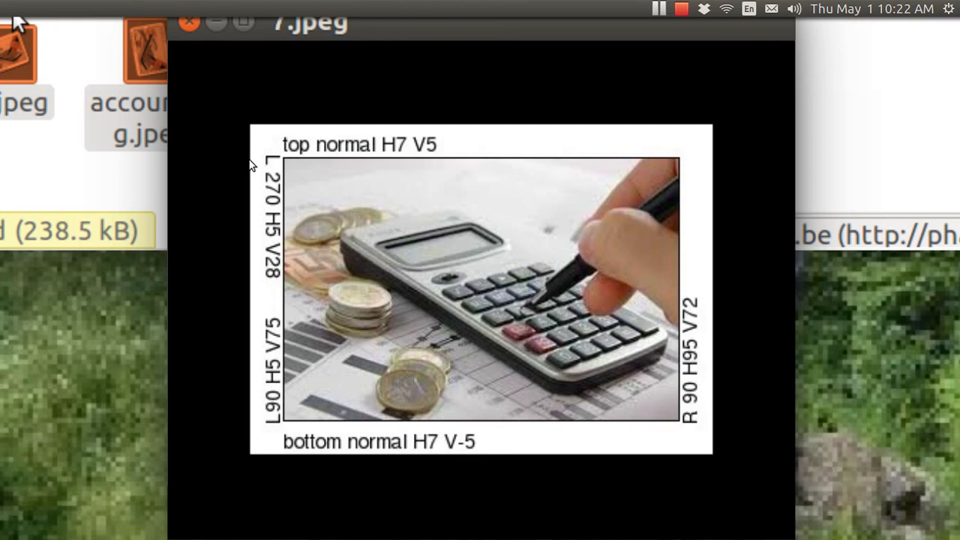
{"action": "key", "text": "Right"}
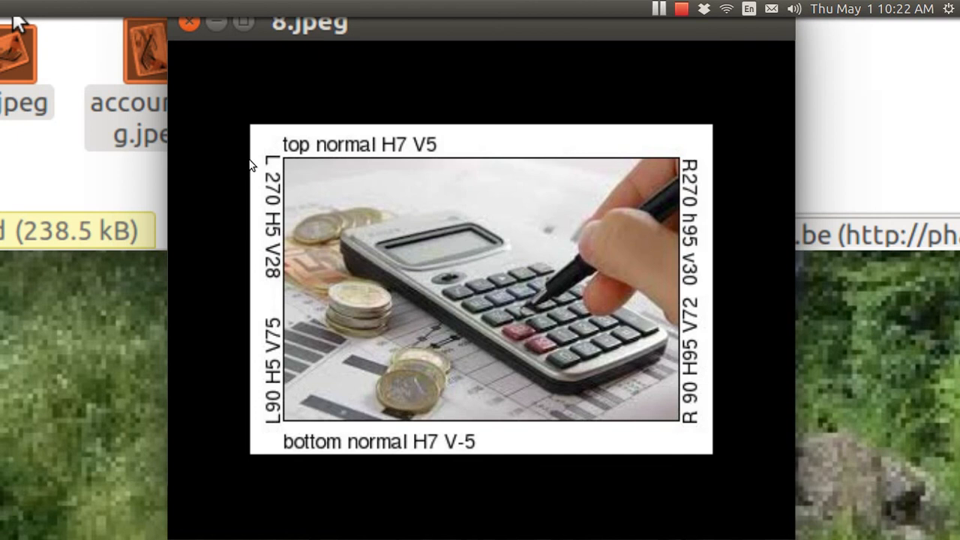
{"action": "key", "text": "Right"}
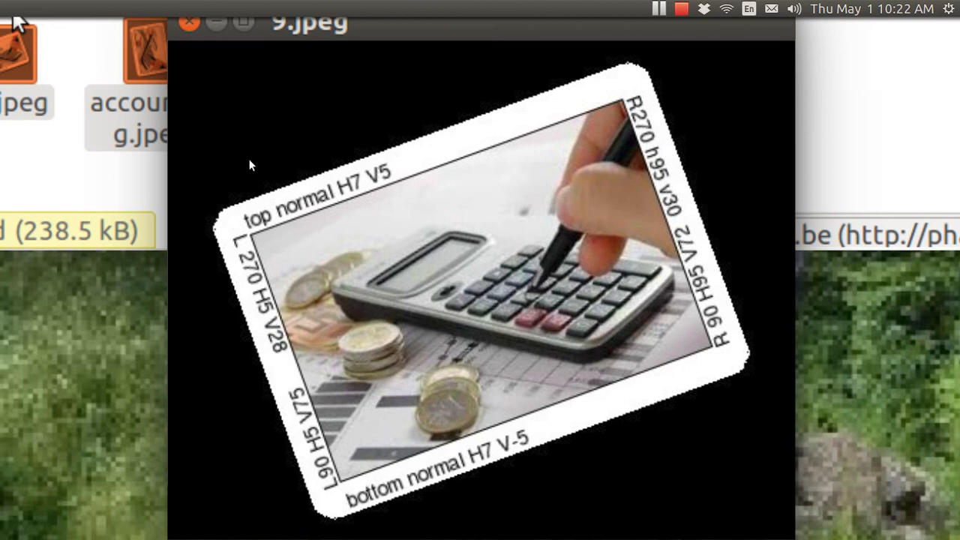
{"action": "key", "text": "Right"}
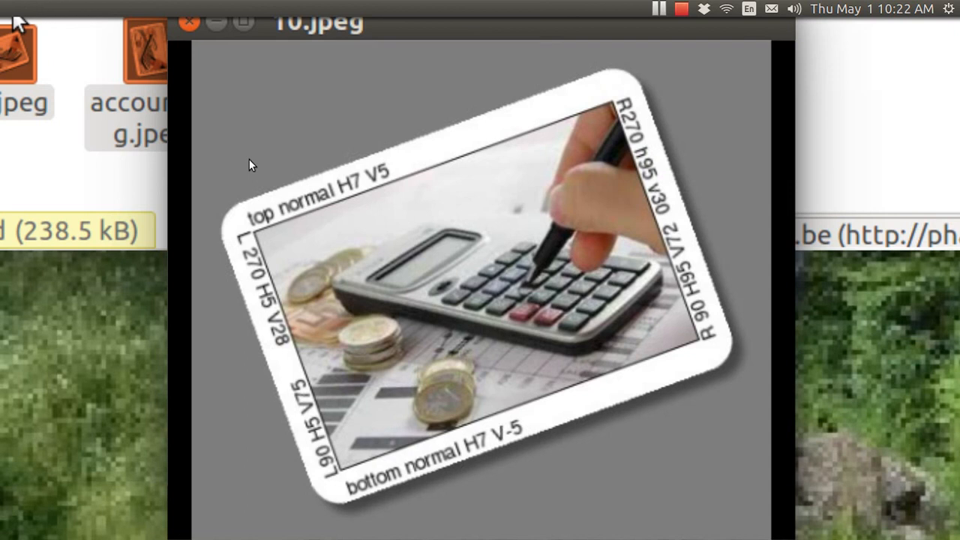
{"action": "key", "text": "Right"}
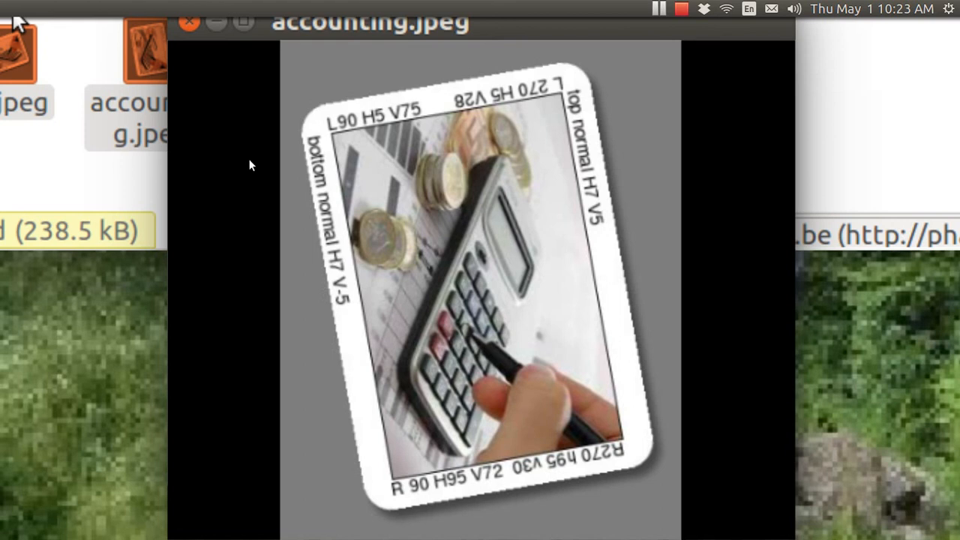
{"action": "key", "text": "Right"}
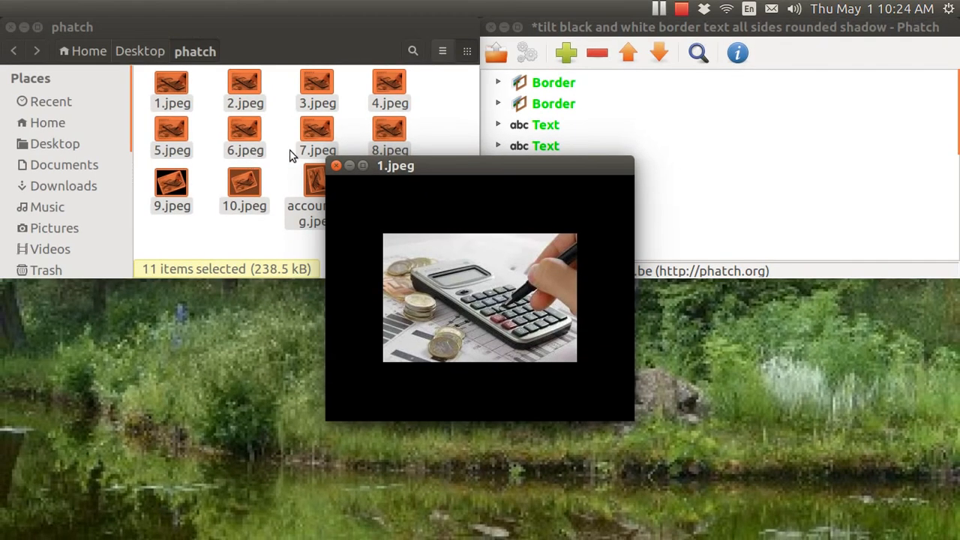
{"action": "left_click", "coordinate": [336, 165]}
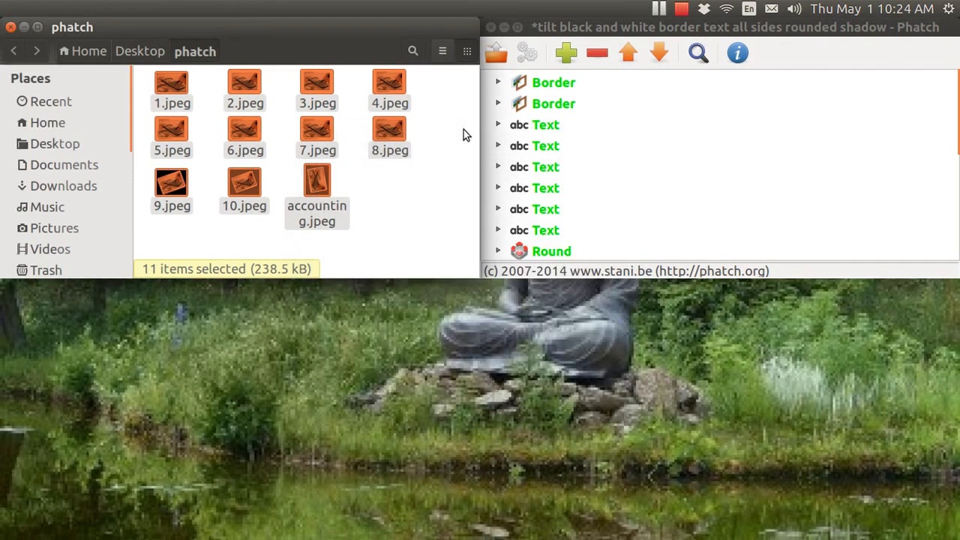
Review the Phatch action list from the first Border through Save, including the settings of the first Text and first Border actions.
{"action": "left_click", "coordinate": [599, 124]}
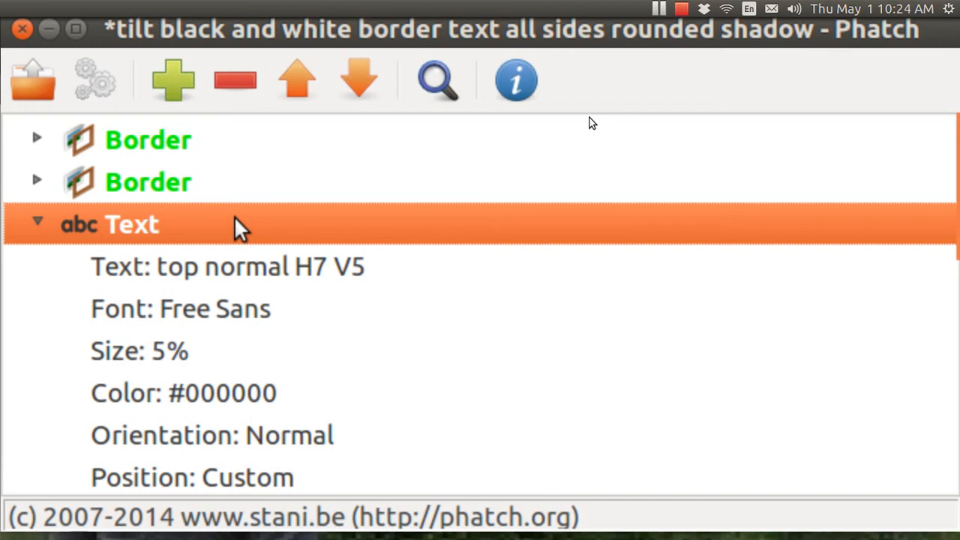
{"action": "left_click", "coordinate": [157, 148]}
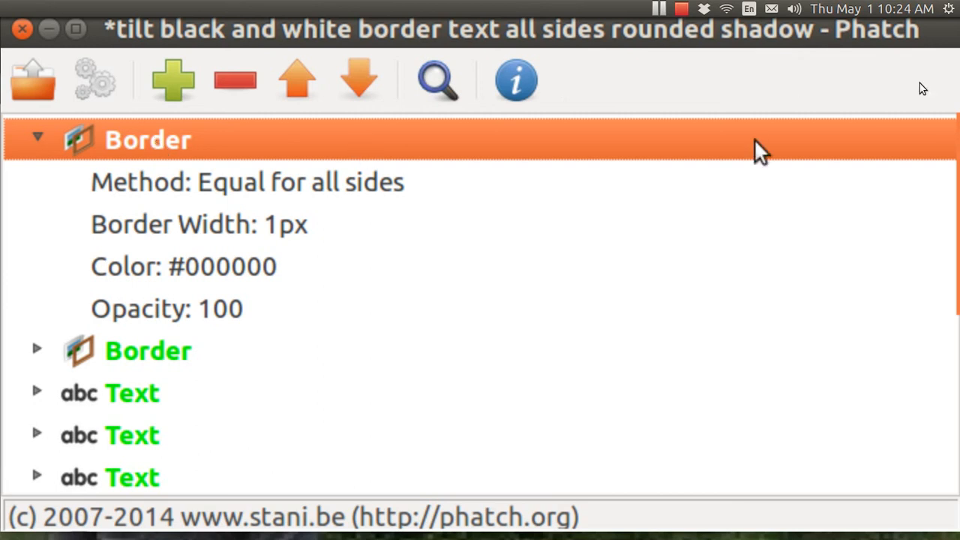
{"action": "mouse_move", "coordinate": [954, 188]}
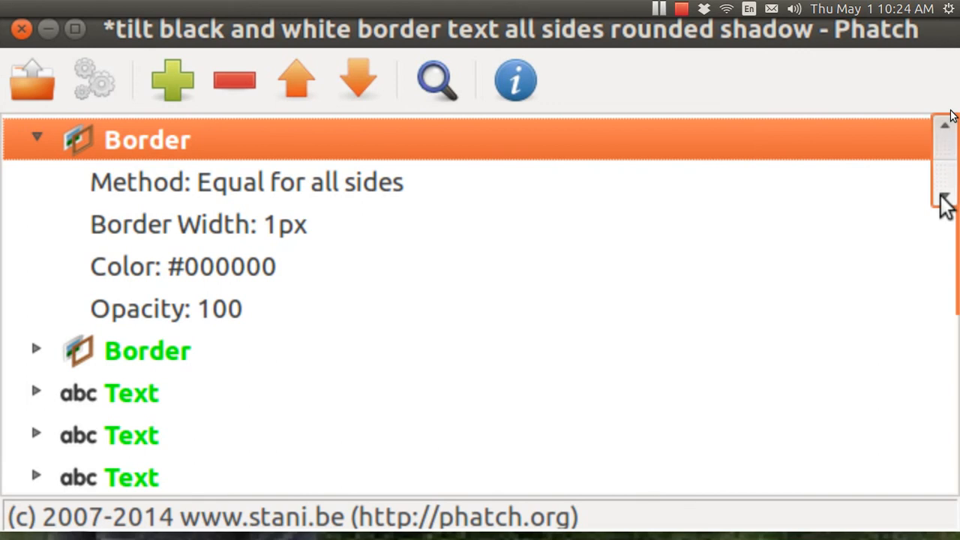
{"action": "left_click_drag", "start_coordinate": [941, 196], "coordinate": [938, 381]}
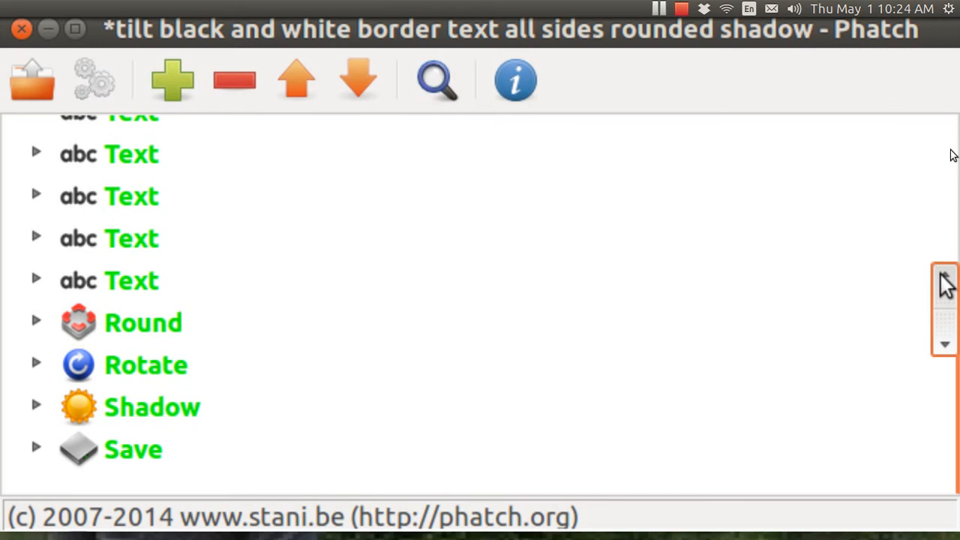
{"action": "left_click_drag", "start_coordinate": [946, 285], "coordinate": [946, 52]}
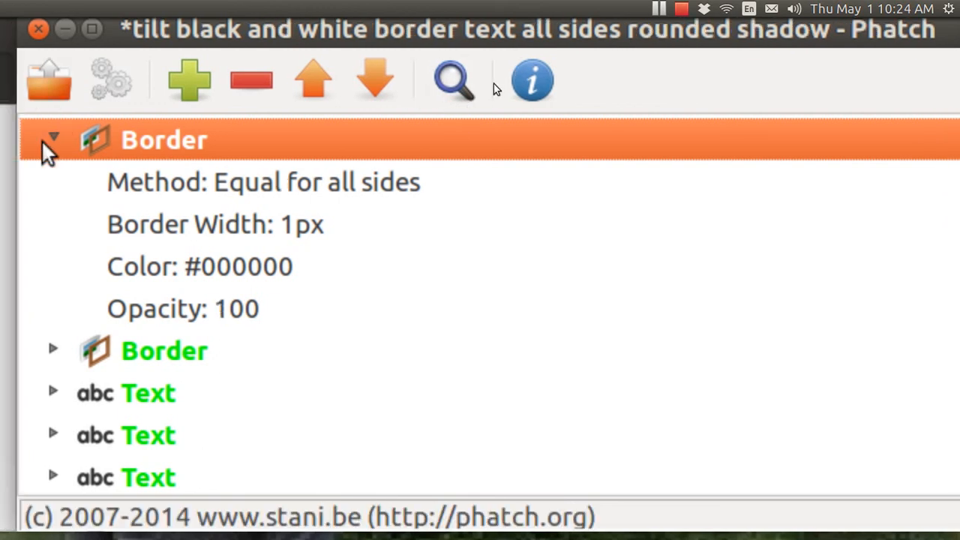
{"action": "left_click", "coordinate": [53, 139]}
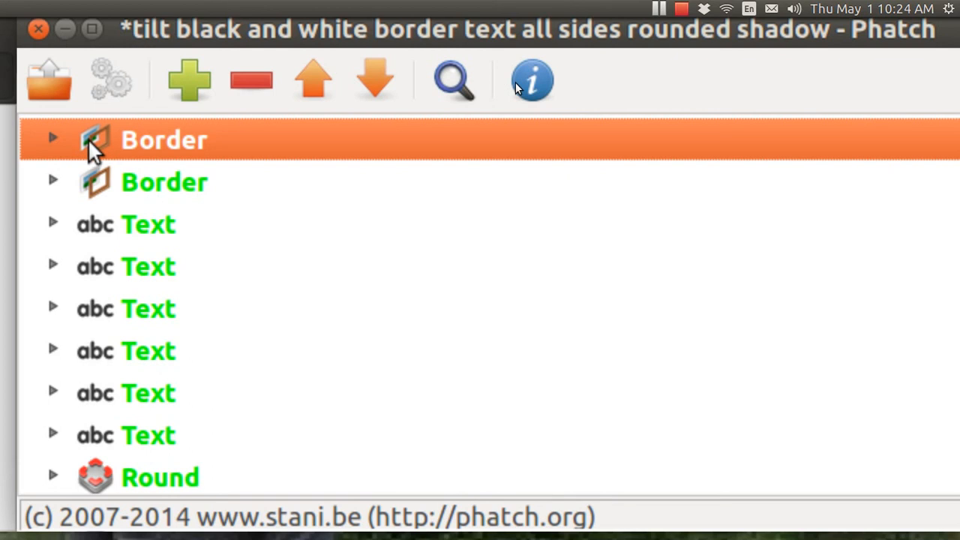
Disable both Border actions and the first four Text actions in the action list.
{"action": "double_click", "coordinate": [90, 185]}
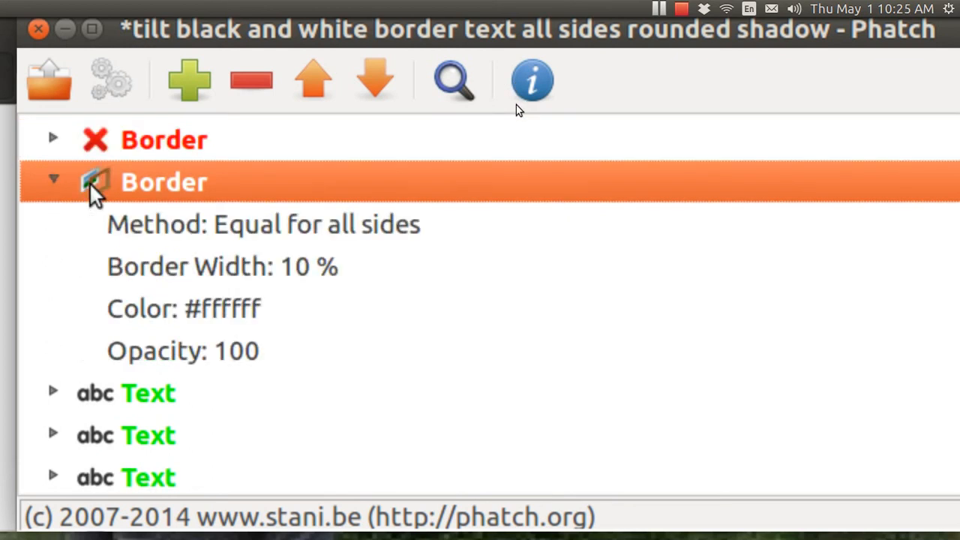
{"action": "left_click", "coordinate": [91, 183]}
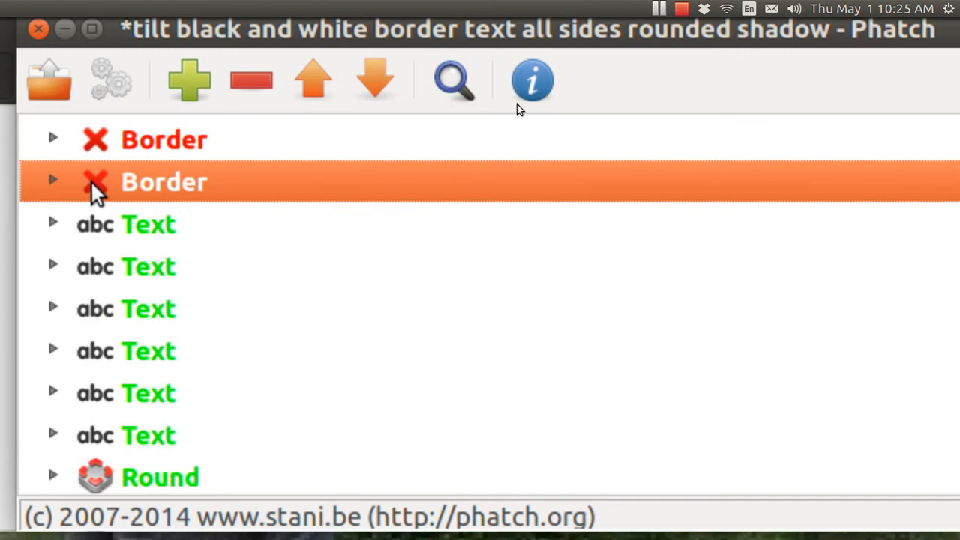
{"action": "left_click", "coordinate": [95, 227]}
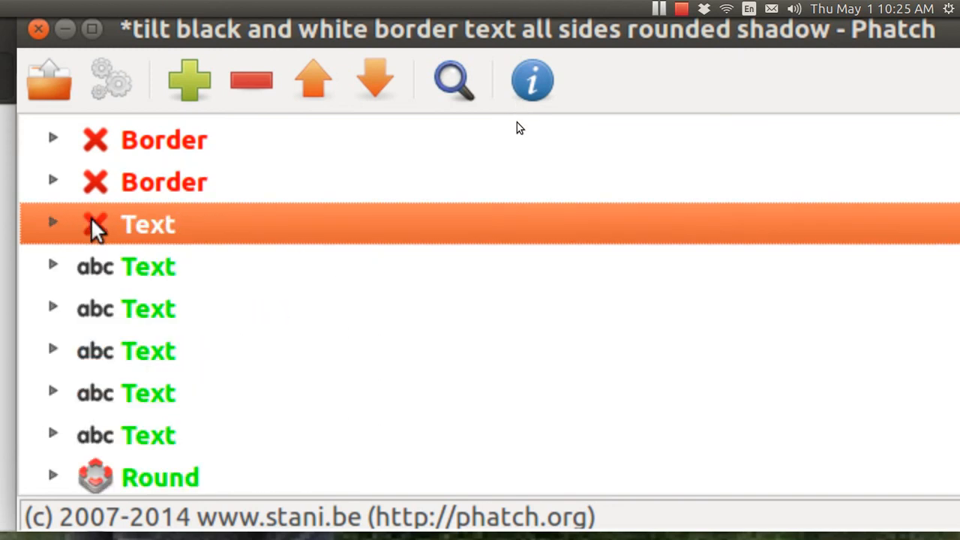
{"action": "double_click", "coordinate": [96, 270]}
{"action": "left_click", "coordinate": [96, 270]}
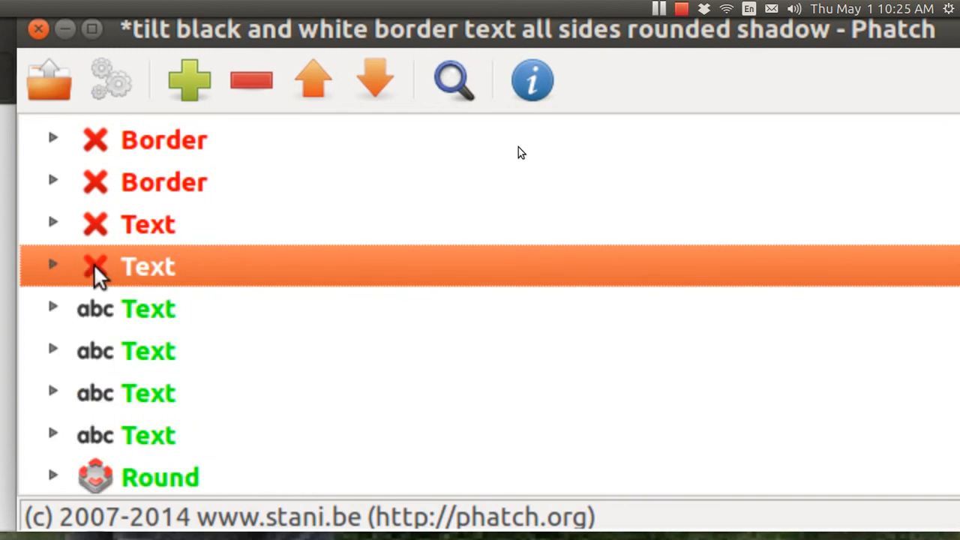
{"action": "double_click", "coordinate": [97, 314]}
{"action": "left_click", "coordinate": [96, 314]}
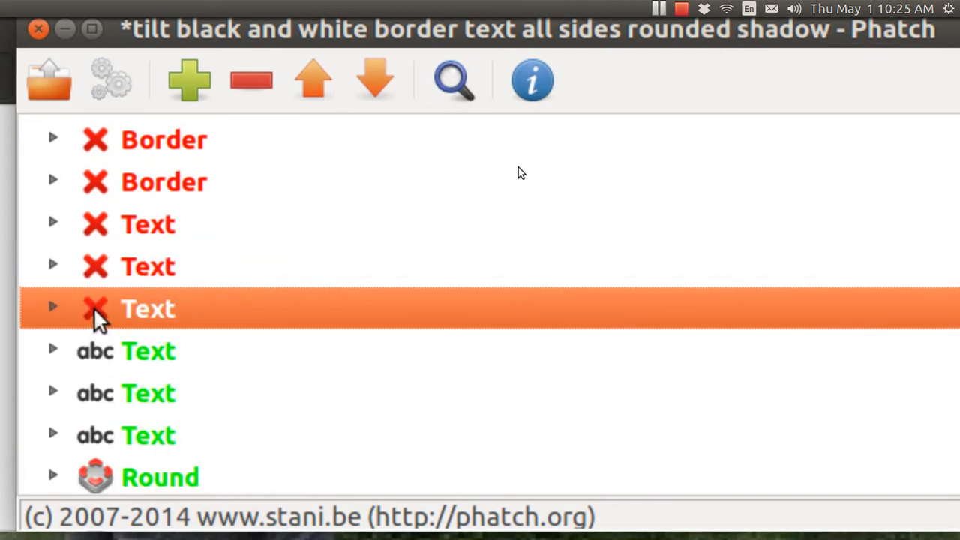
{"action": "double_click", "coordinate": [96, 351]}
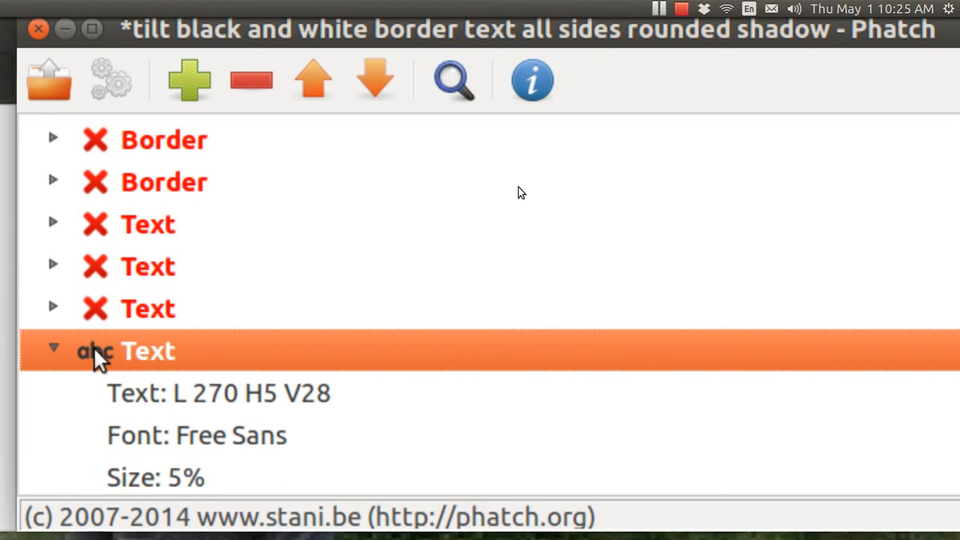
{"action": "left_click", "coordinate": [96, 351]}
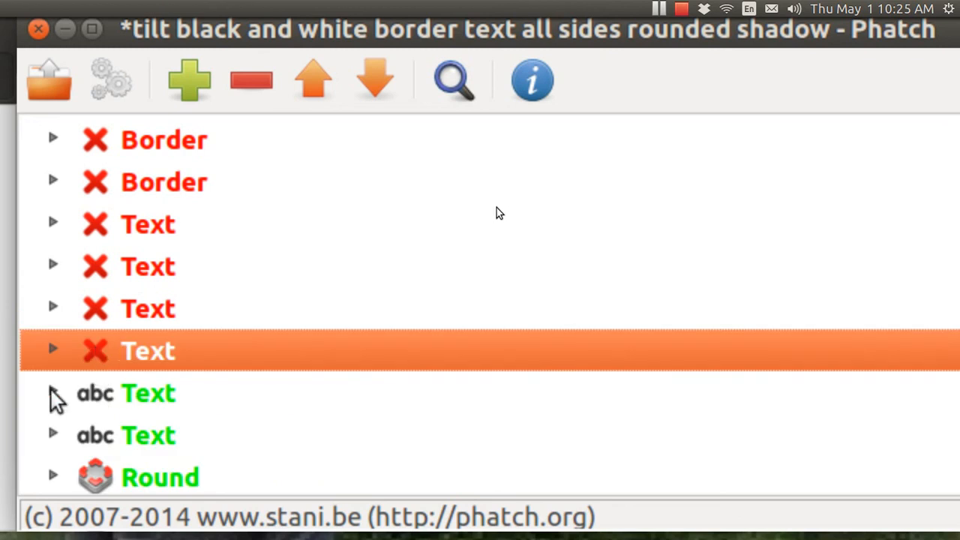
Replace the text of the fifth Text action, the first enabled one, with "this is some text".
{"action": "double_click", "coordinate": [148, 397]}
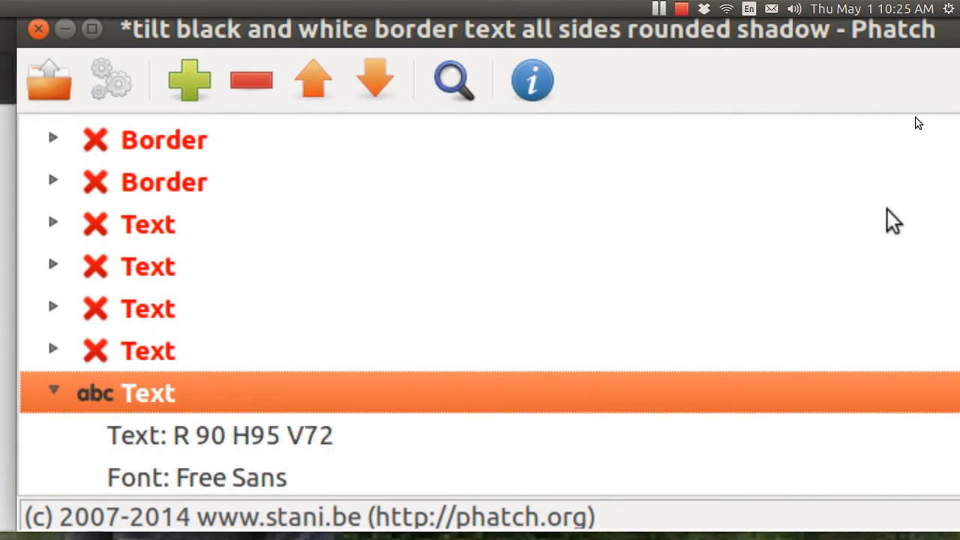
{"action": "mouse_move", "coordinate": [947, 219]}
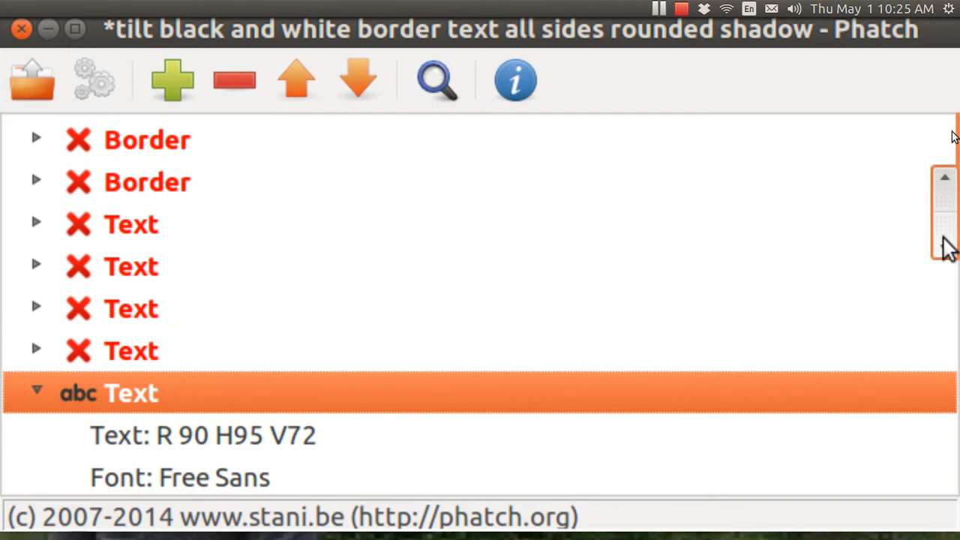
{"action": "left_click_drag", "start_coordinate": [947, 244], "coordinate": [950, 317]}
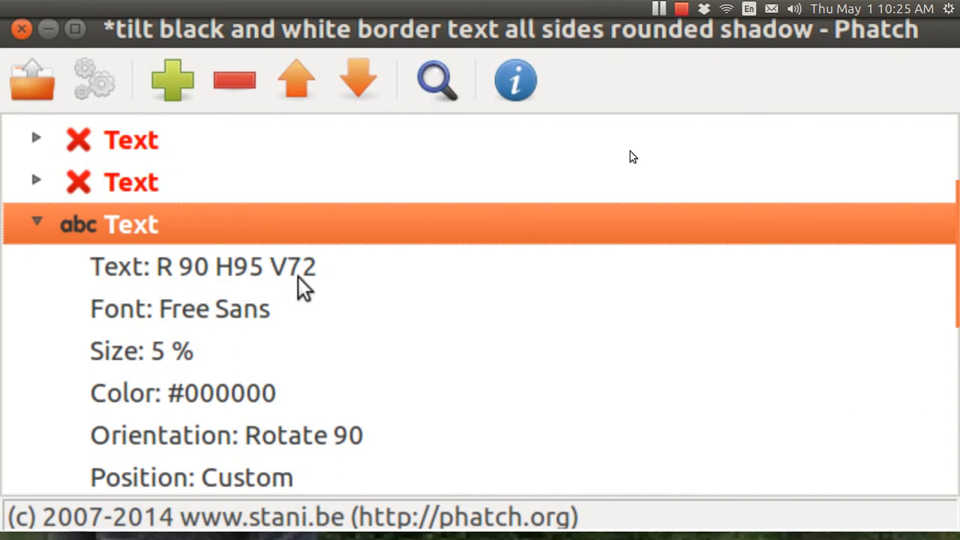
{"action": "left_click", "coordinate": [321, 276]}
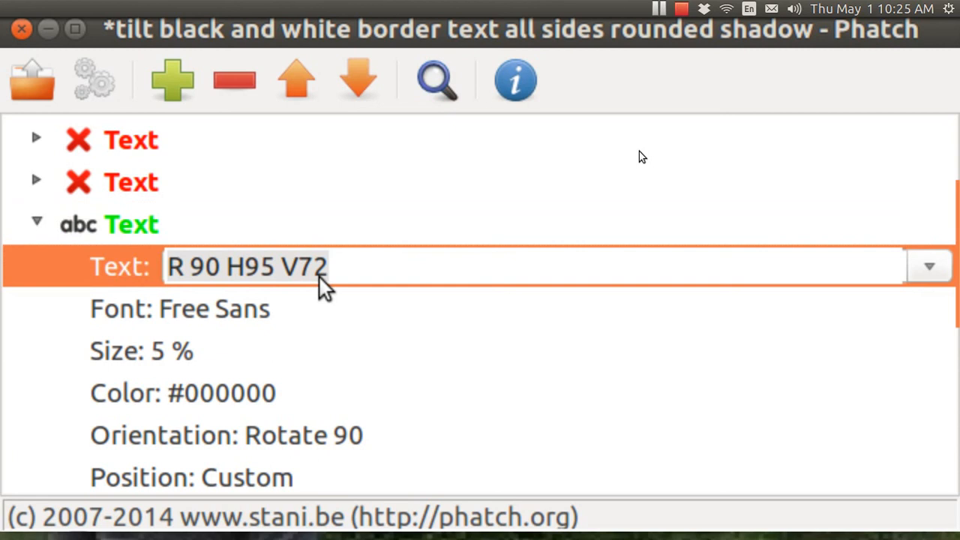
{"action": "left_click", "coordinate": [343, 262]}
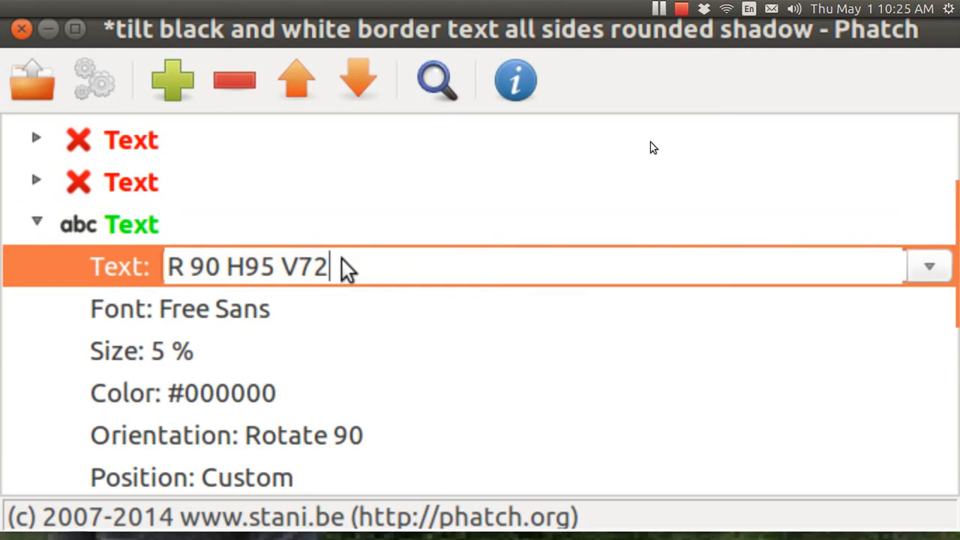
{"action": "key", "text": "BackSpace"}
{"action": "key", "text": "BackSpace"}
{"action": "key", "text": "BackSpace"}
{"action": "key", "text": "BackSpace"}
{"action": "key", "text": "BackSpace"}
{"action": "key", "text": "BackSpace"}
{"action": "key", "text": "BackSpace"}
{"action": "key", "text": "BackSpace"}
{"action": "key", "text": "BackSpace"}
{"action": "key", "text": "BackSpace"}
{"action": "key", "text": "BackSpace"}
{"action": "key", "text": "BackSpace"}
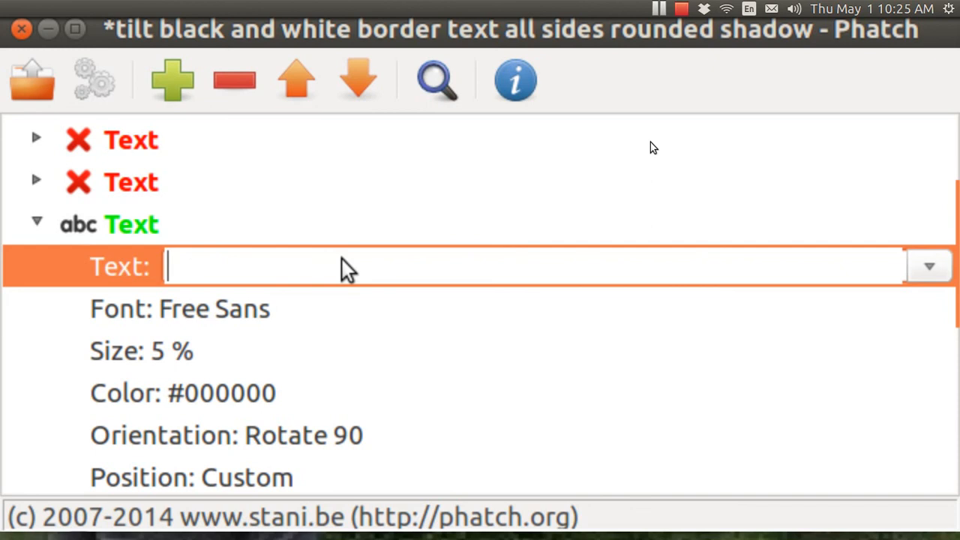
{"action": "type", "text": "this i"}
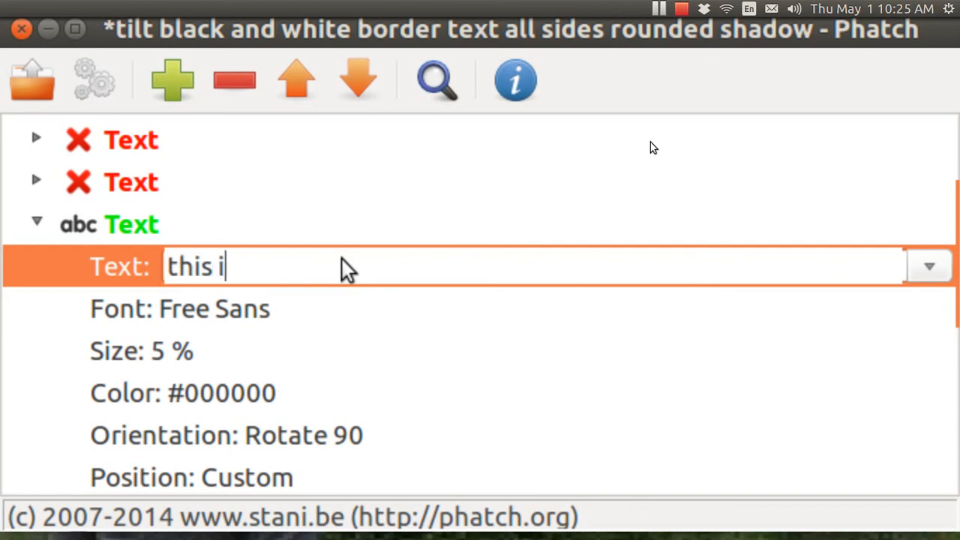
{"action": "type", "text": "s some t"}
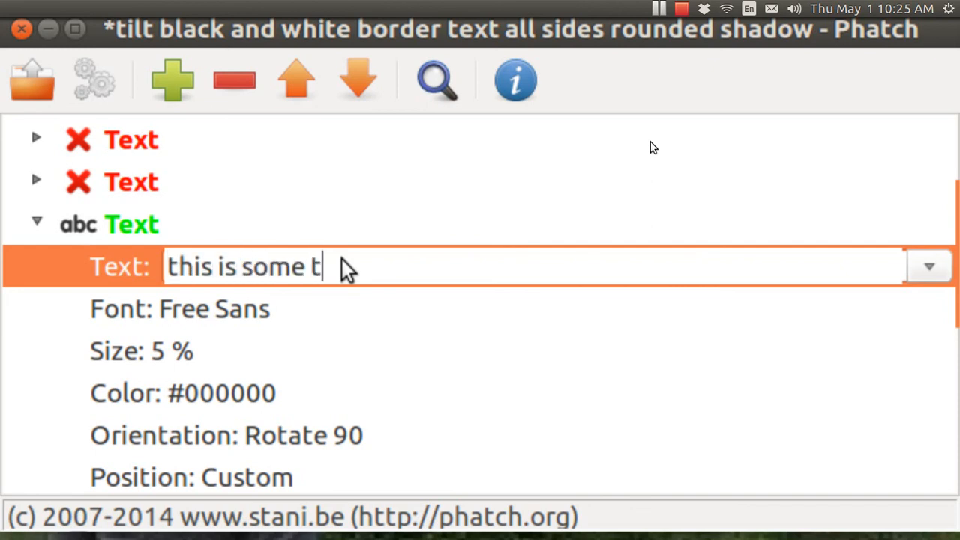
{"action": "type", "text": "ext"}
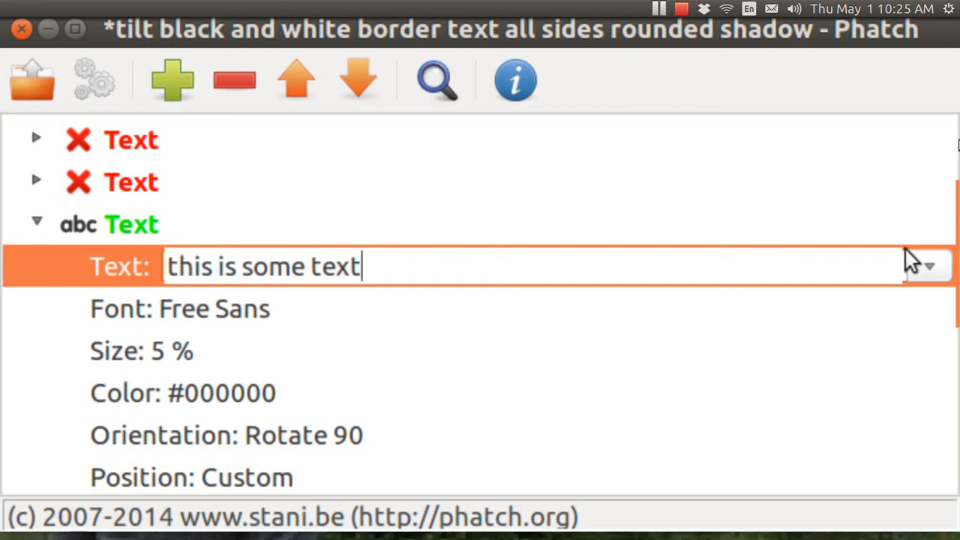
{"action": "key", "text": "Return"}
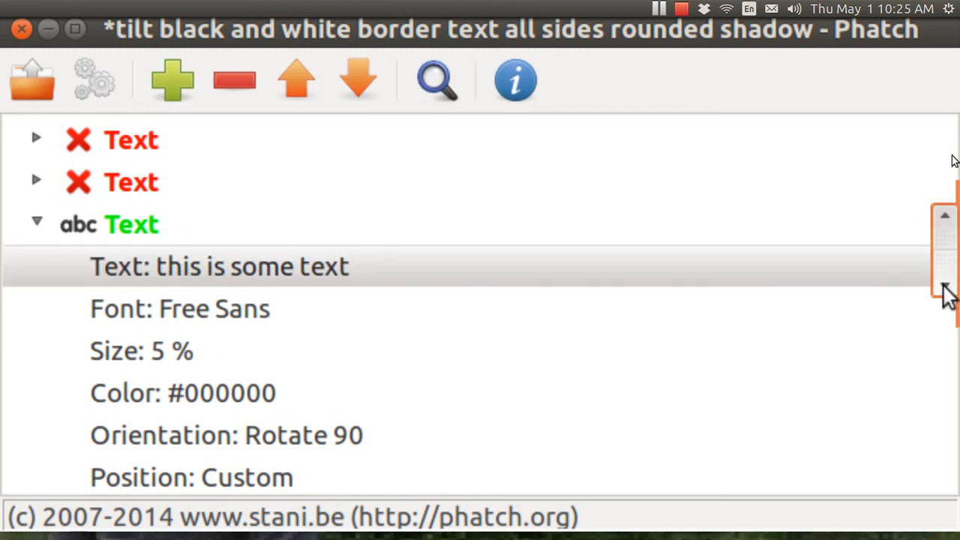
Replace the text of the sixth Text action, directly above Round, with "other text".
{"action": "left_click_drag", "start_coordinate": [946, 294], "coordinate": [936, 435]}
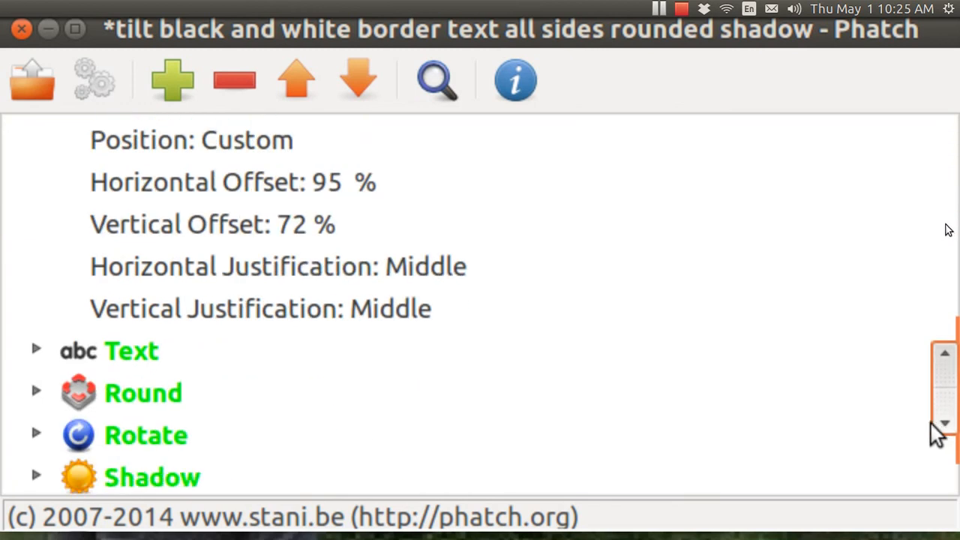
{"action": "left_click", "coordinate": [132, 350]}
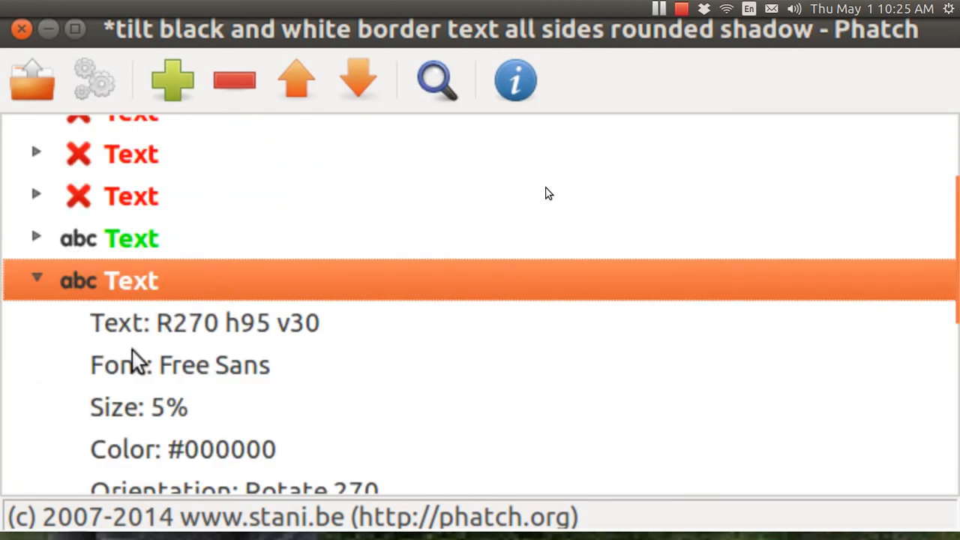
{"action": "left_click", "coordinate": [331, 328]}
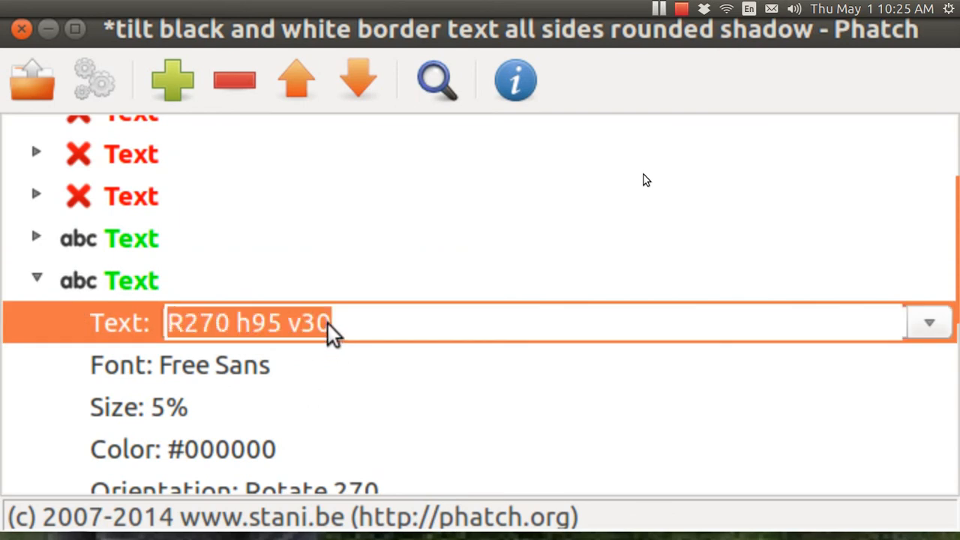
{"action": "left_click", "coordinate": [327, 323]}
{"action": "key", "text": "BackSpace"}
{"action": "key", "text": "BackSpace"}
{"action": "key", "text": "BackSpace"}
{"action": "key", "text": "BackSpace"}
{"action": "key", "text": "BackSpace"}
{"action": "key", "text": "BackSpace"}
{"action": "key", "text": "BackSpace"}
{"action": "key", "text": "BackSpace"}
{"action": "key", "text": "BackSpace"}
{"action": "key", "text": "BackSpace"}
{"action": "key", "text": "BackSpace"}
{"action": "key", "text": "BackSpace"}
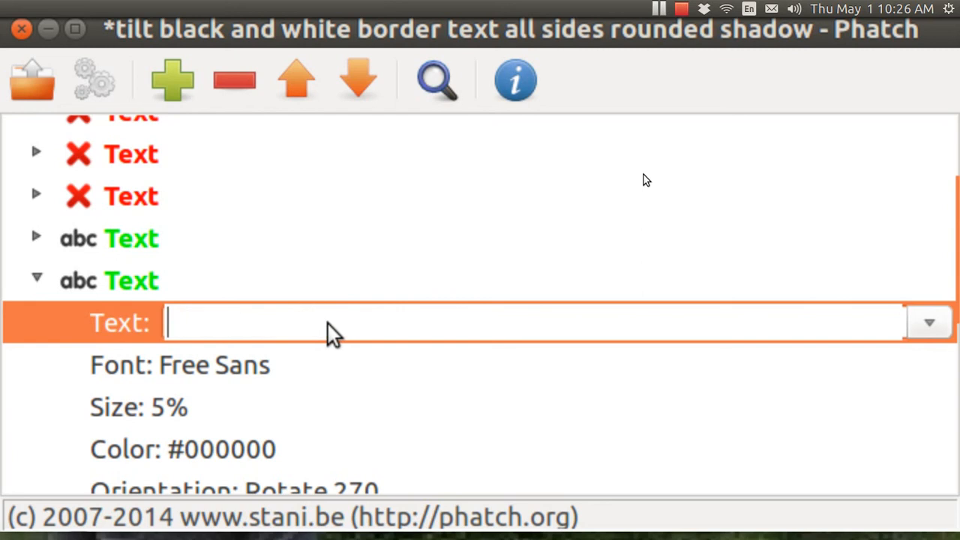
{"action": "type", "text": "other"}
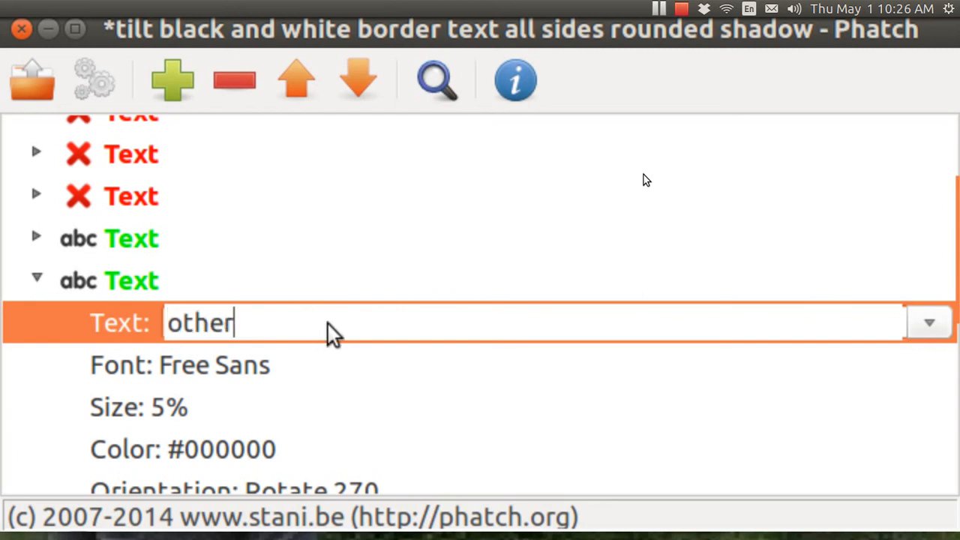
{"action": "type", "text": " text"}
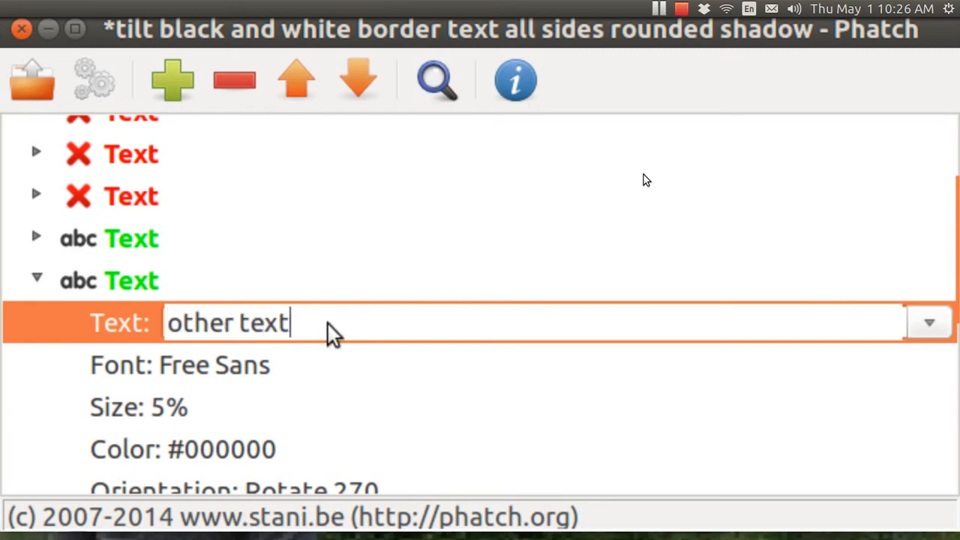
{"action": "key", "text": "Return"}
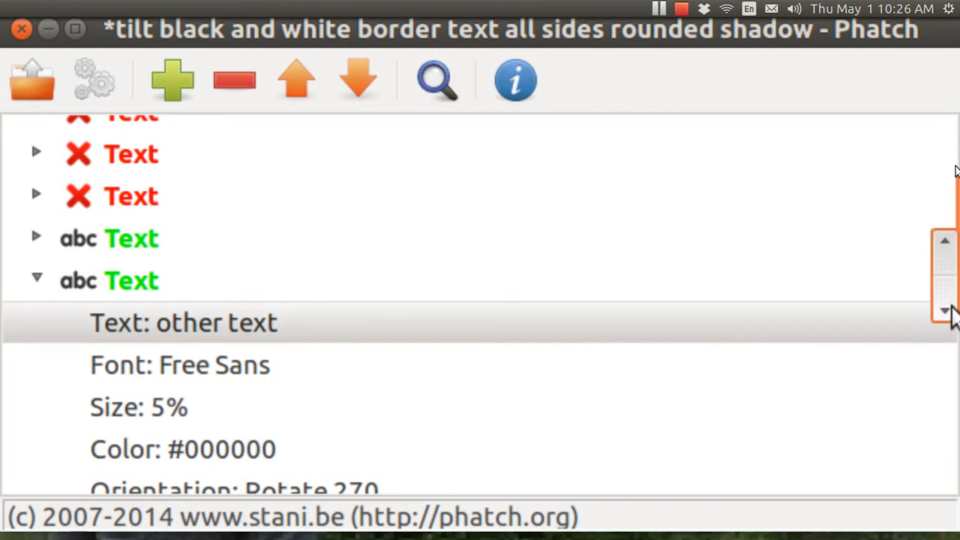
Set the Rotate action's angle to 165.
{"action": "left_click_drag", "start_coordinate": [951, 315], "coordinate": [929, 514]}
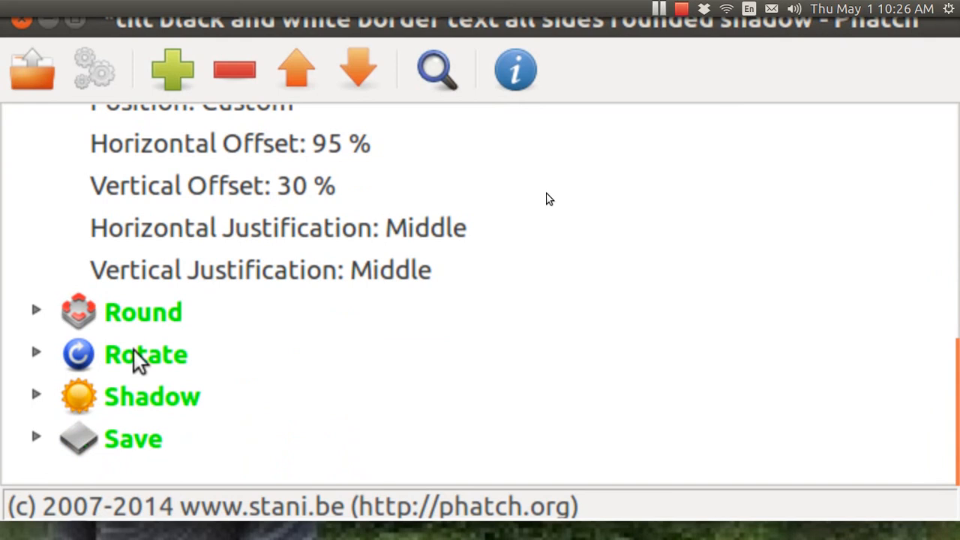
{"action": "left_click", "coordinate": [133, 350]}
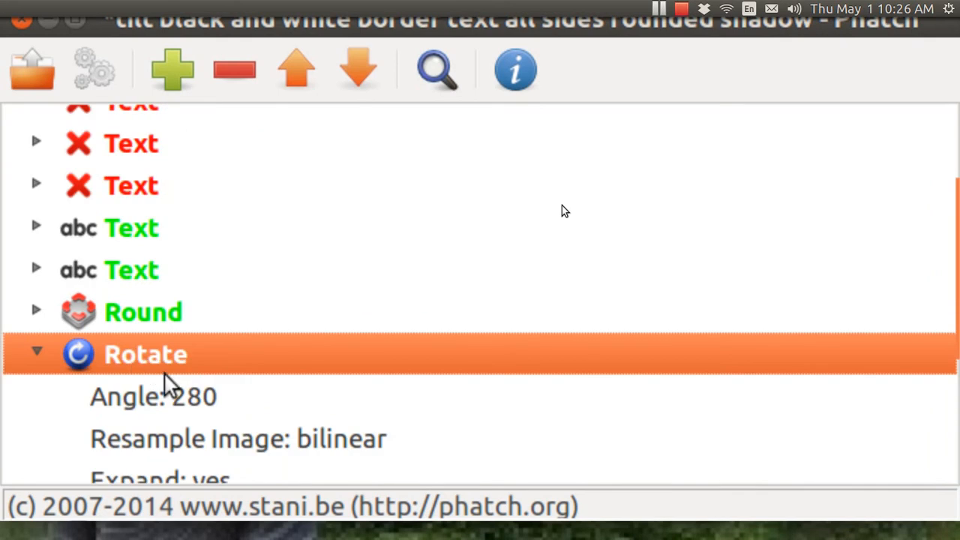
{"action": "left_click", "coordinate": [180, 398]}
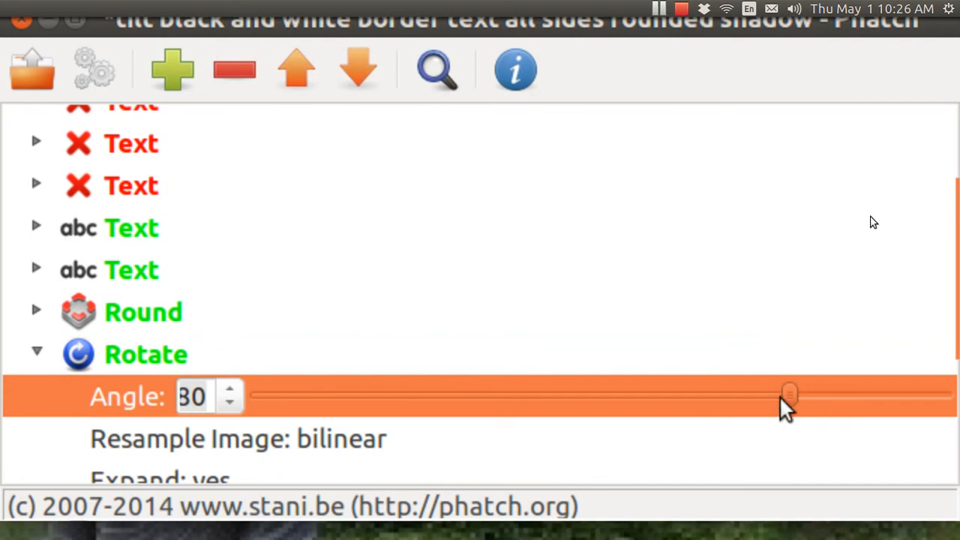
{"action": "left_click_drag", "start_coordinate": [786, 396], "coordinate": [570, 369]}
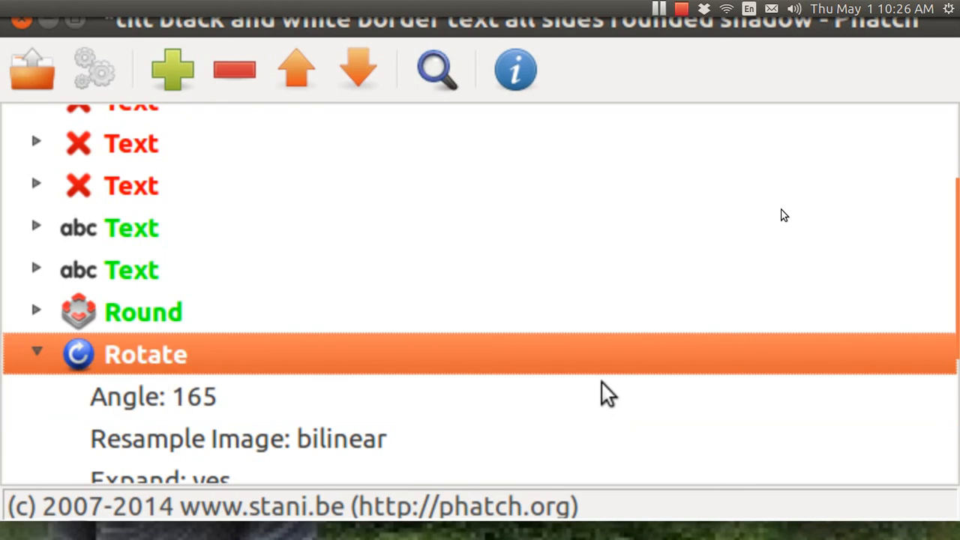
Run the action list as a batch on the accounting image with the existing file options and dismiss the completion report.
{"action": "left_click", "coordinate": [93, 71]}
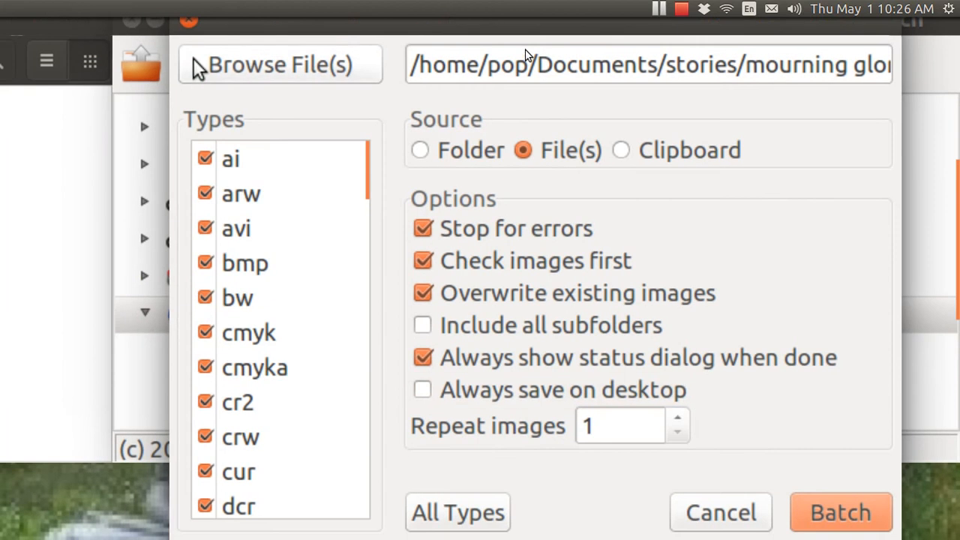
{"action": "left_click", "coordinate": [829, 517]}
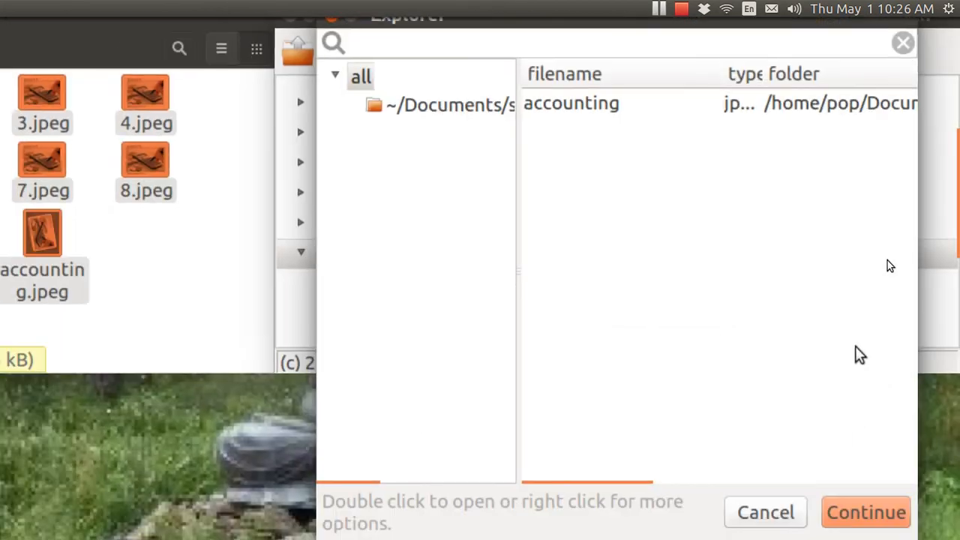
{"action": "left_click", "coordinate": [862, 512]}
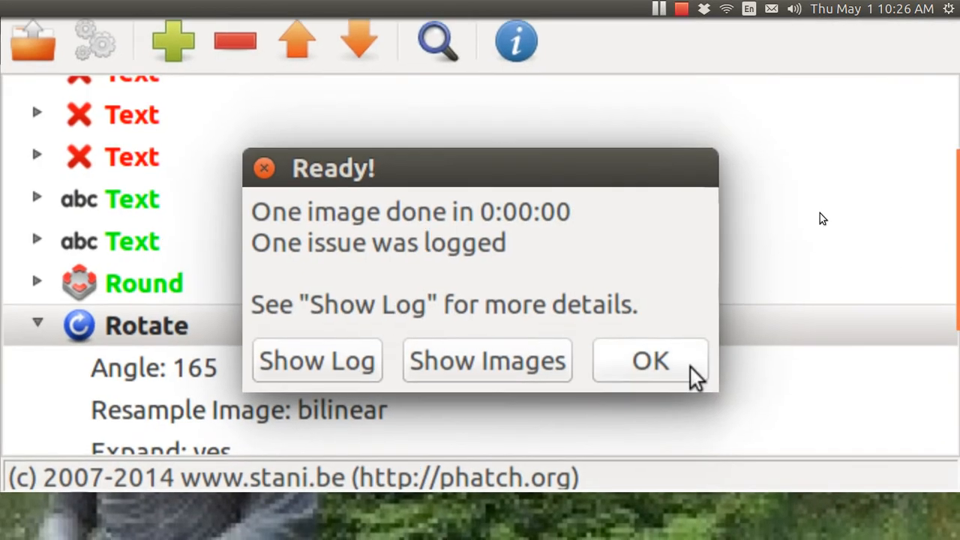
{"action": "left_click", "coordinate": [652, 356]}
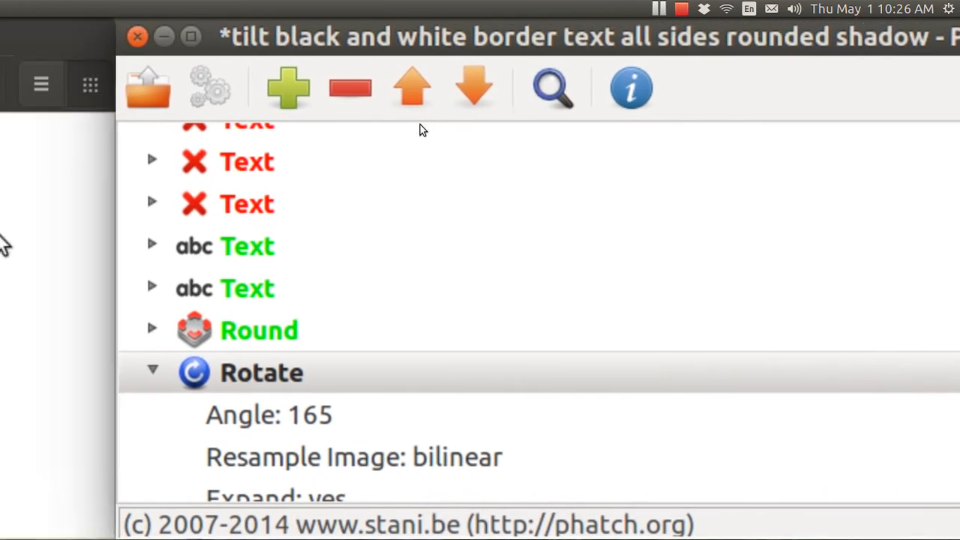
Open accounting.jpeg from the phatch folder, examine its side texts, rotation, rounding and shadow, and close the viewer.
{"action": "left_click", "coordinate": [38, 305]}
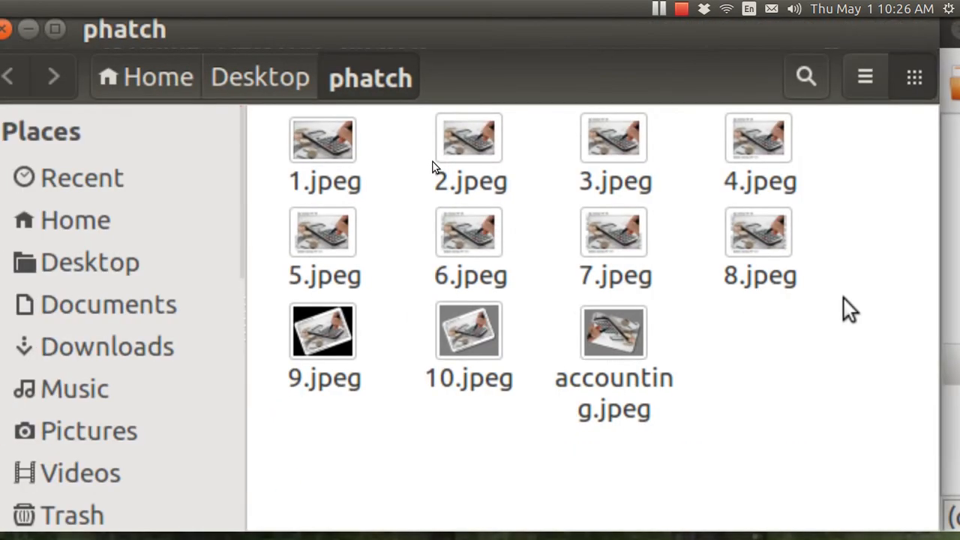
{"action": "double_click", "coordinate": [622, 334]}
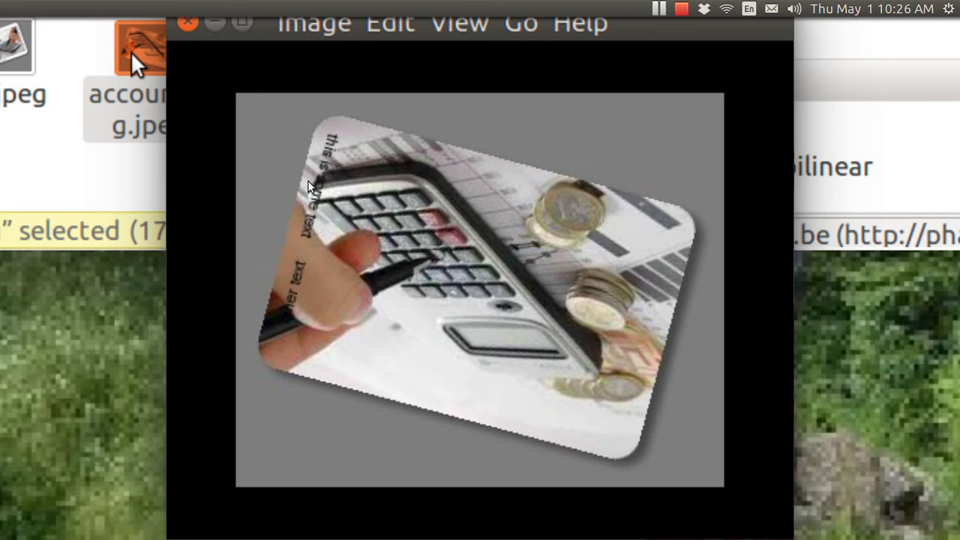
{"action": "left_click", "coordinate": [186, 24]}
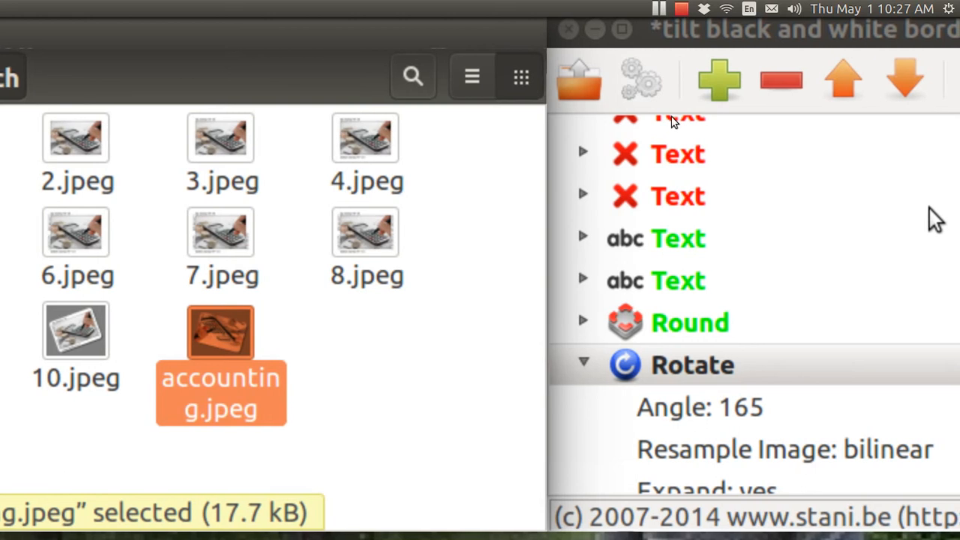
Re-enable both Border actions at the start of the Phatch action list.
{"action": "double_click", "coordinate": [929, 208]}
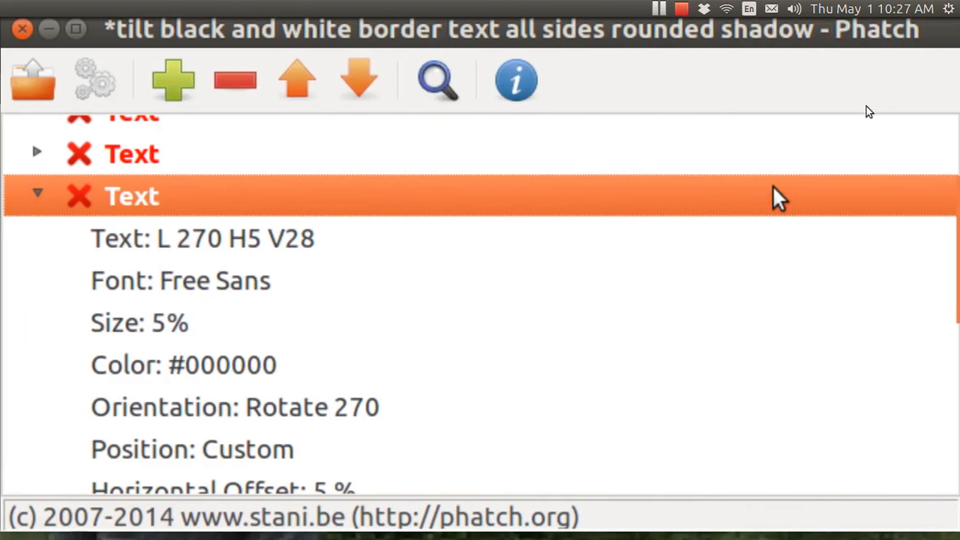
{"action": "key", "text": "Up"}
{"action": "key", "text": "Up"}
{"action": "key", "text": "Up"}
{"action": "key", "text": "Up"}
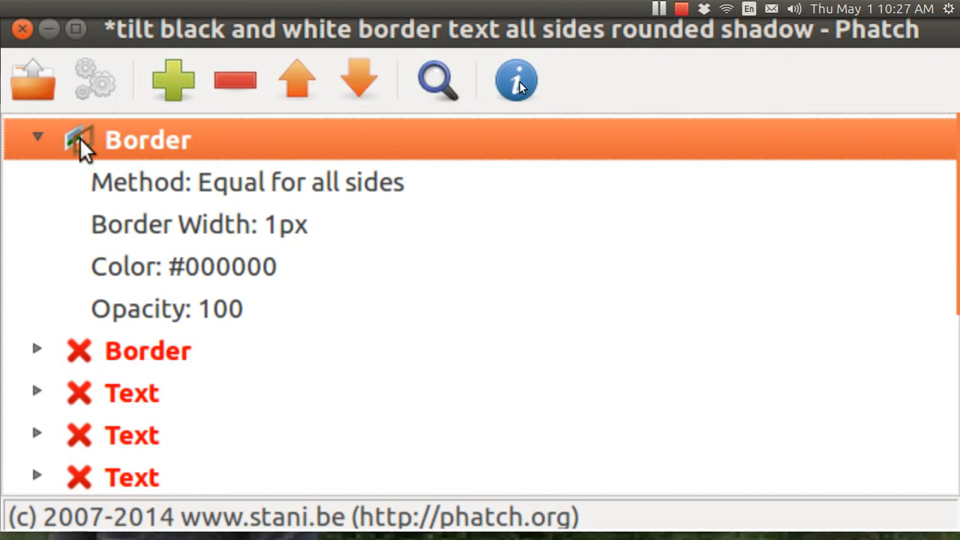
{"action": "left_click", "coordinate": [79, 350]}
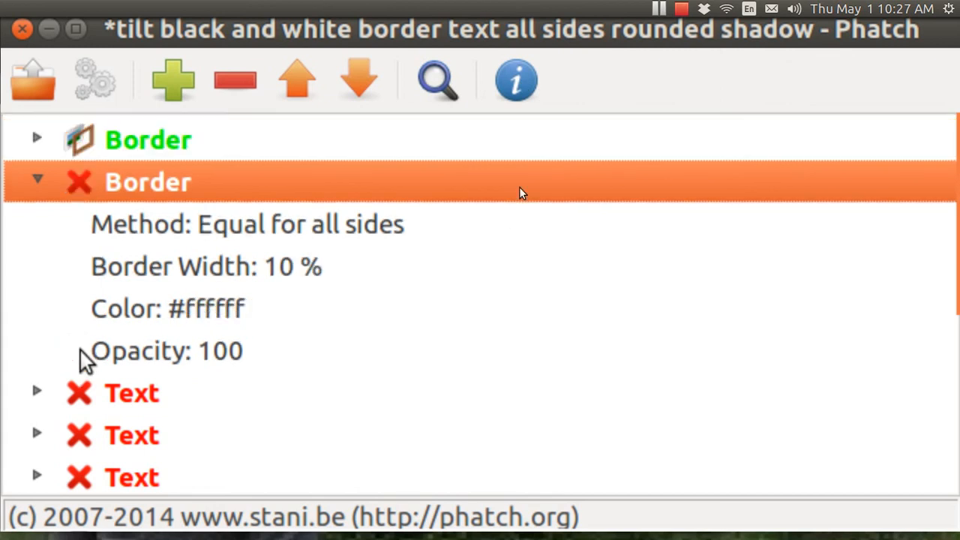
{"action": "left_click", "coordinate": [81, 351]}
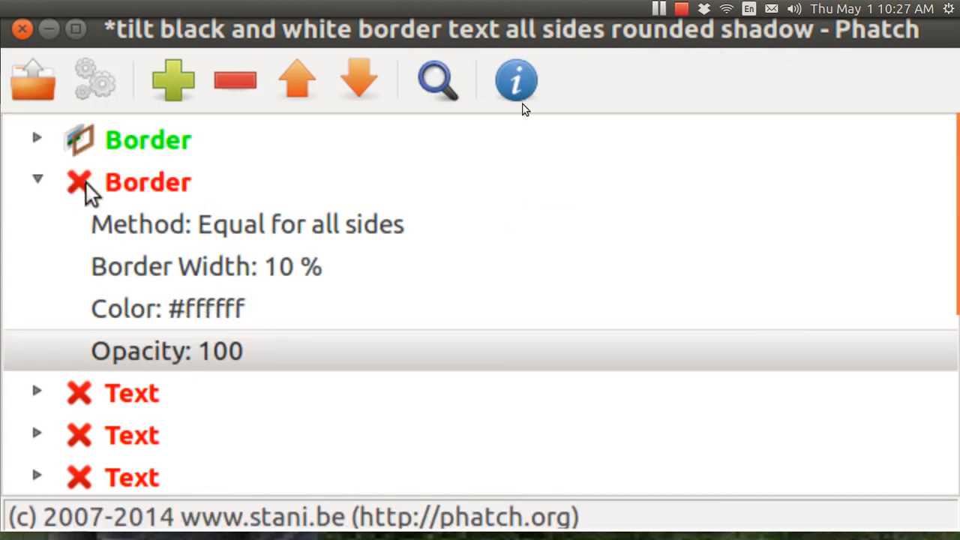
{"action": "left_click", "coordinate": [86, 183]}
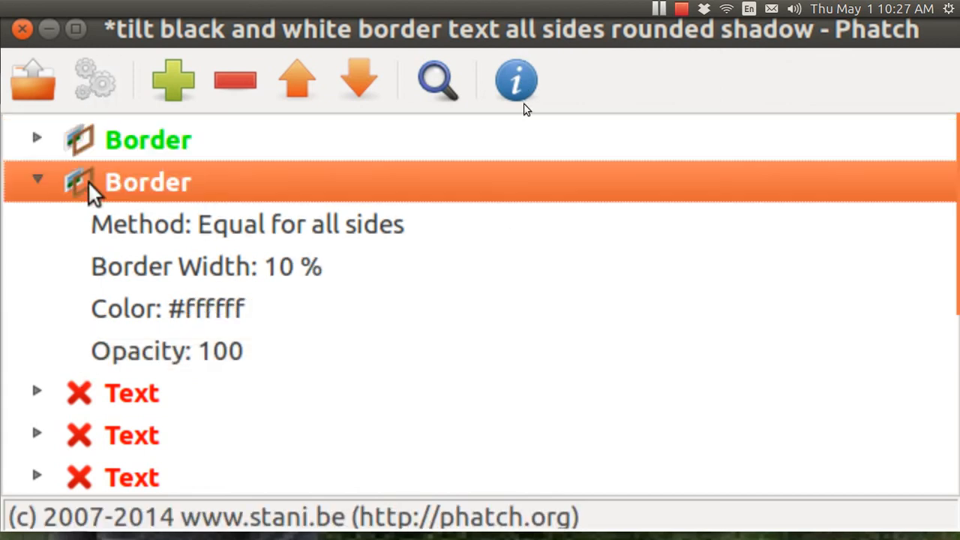
Batch-process the accounting image again with both borders enabled, and open the resulting accounting.jpeg from the phatch folder.
{"action": "left_click", "coordinate": [96, 78]}
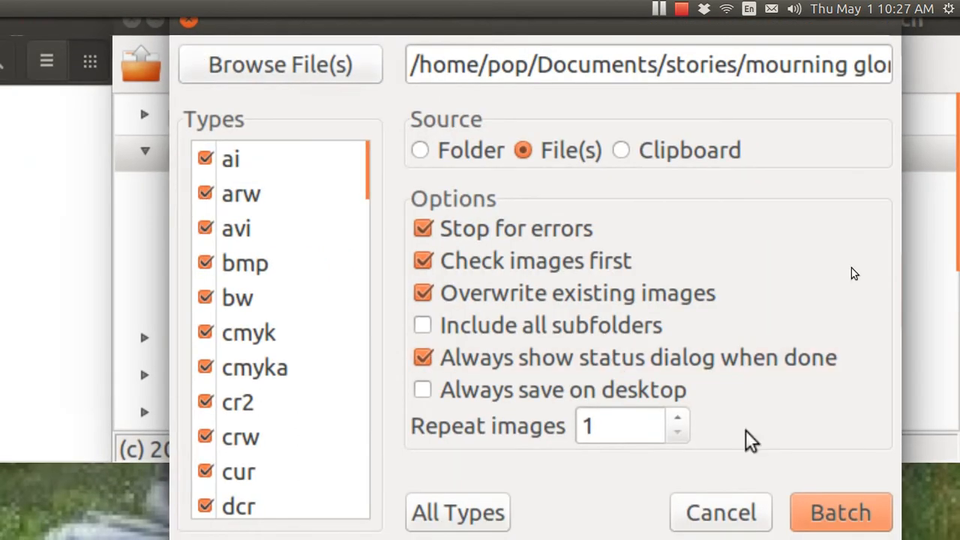
{"action": "left_click", "coordinate": [816, 513]}
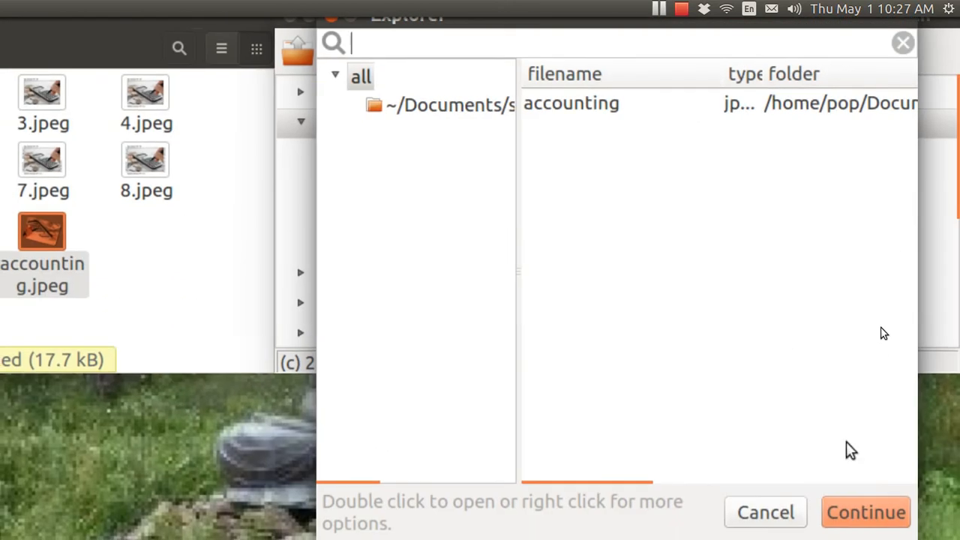
{"action": "left_click", "coordinate": [861, 515]}
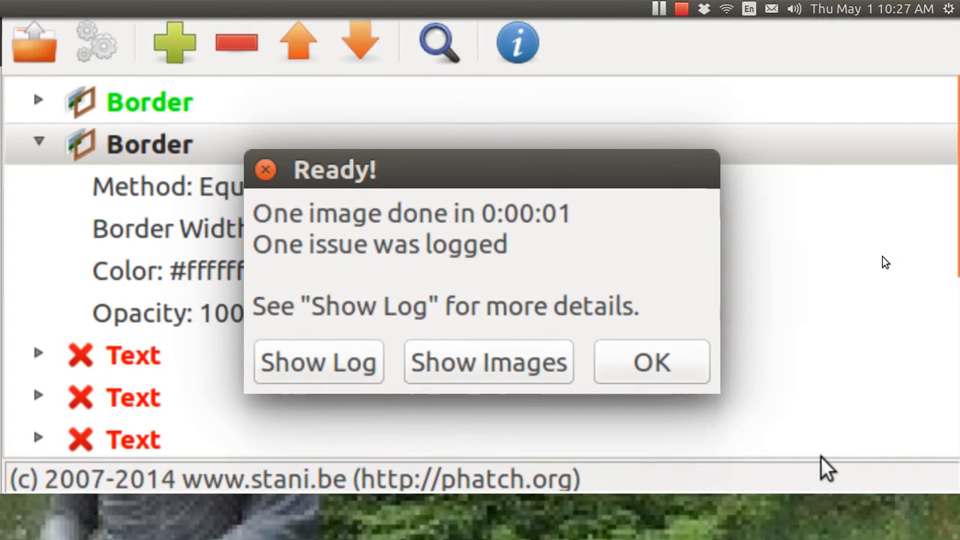
{"action": "left_click", "coordinate": [689, 363]}
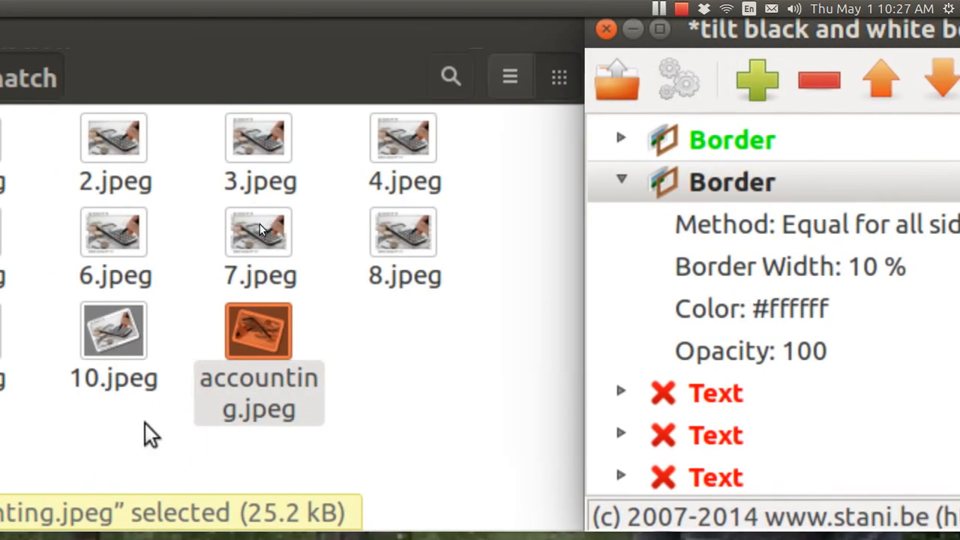
{"action": "double_click", "coordinate": [258, 314]}
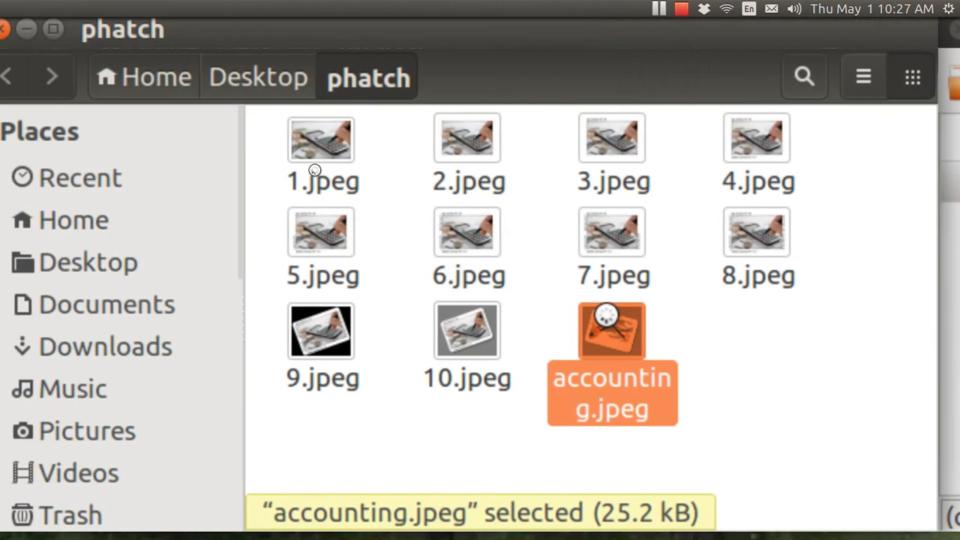